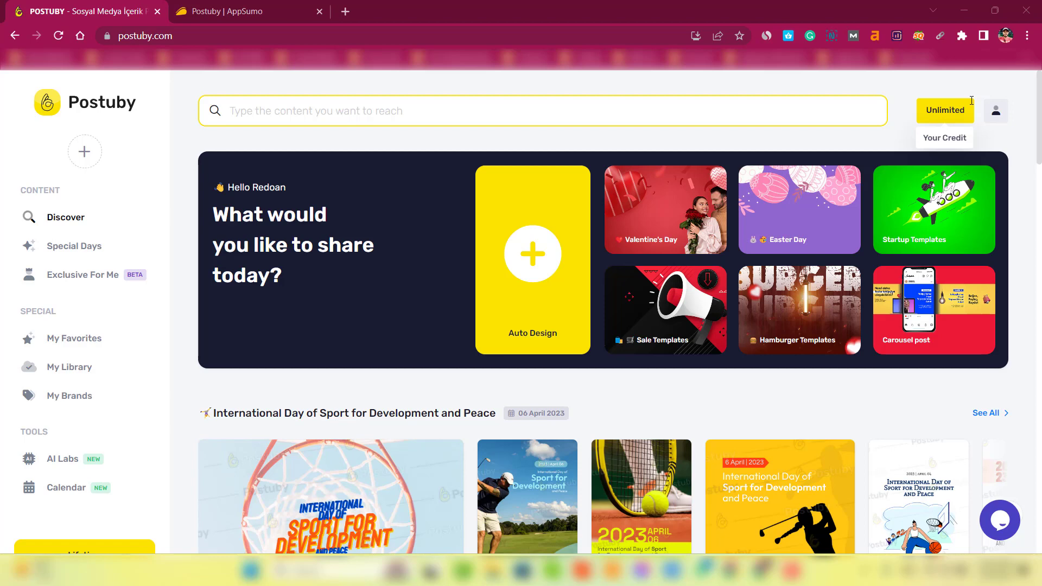
pyautogui.scroll(-3, 568, 310)
pyautogui.scroll(-3, 569, 310)
pyautogui.scroll(6, 642, 261)
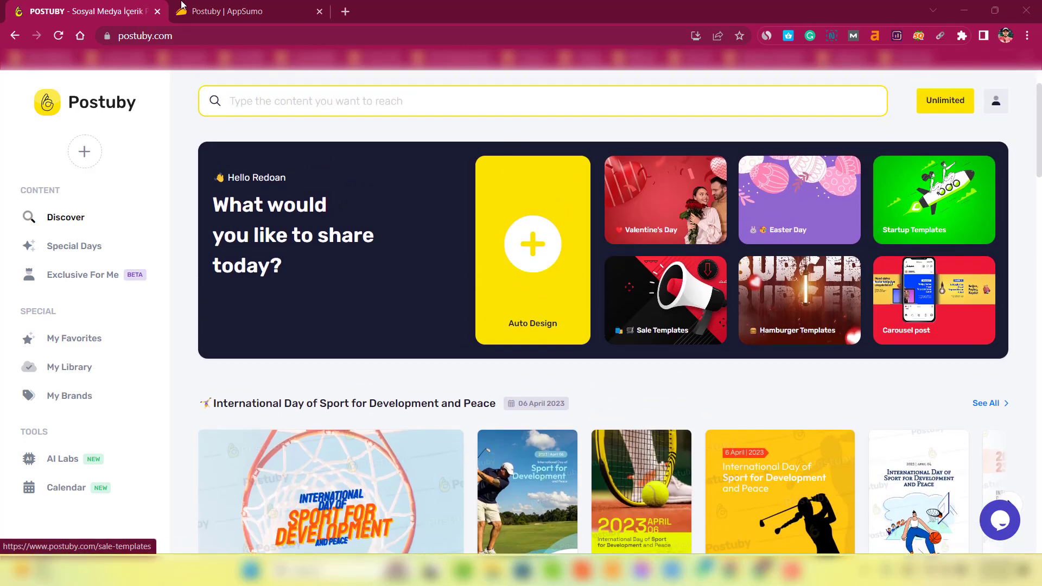
# - Switch to the AppSumo product page for Postuby and review the code options available in the plan selector
pyautogui.click(217, 7)
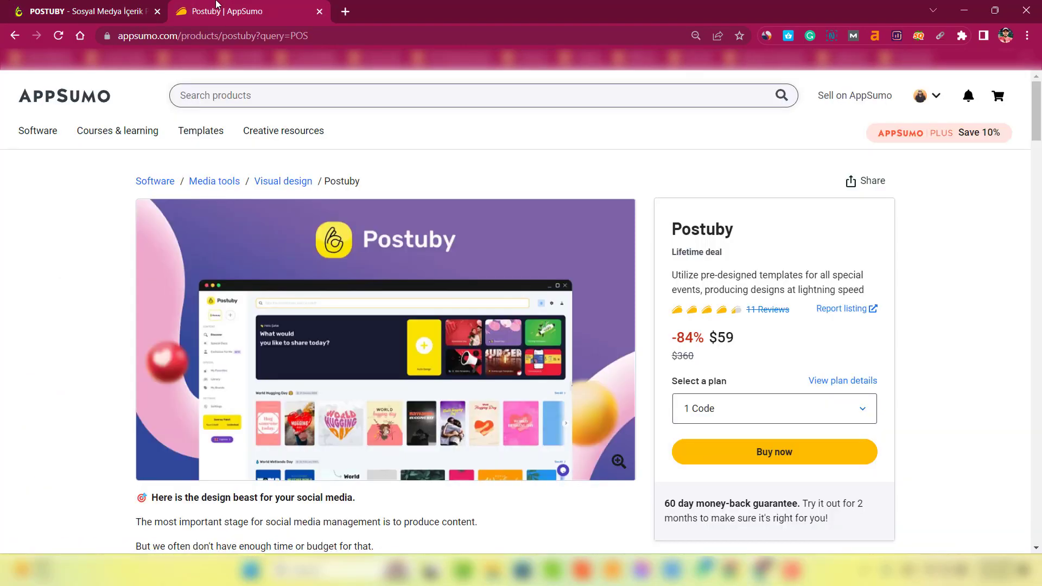
pyautogui.click(756, 416)
pyautogui.scroll(-2, 885, 268)
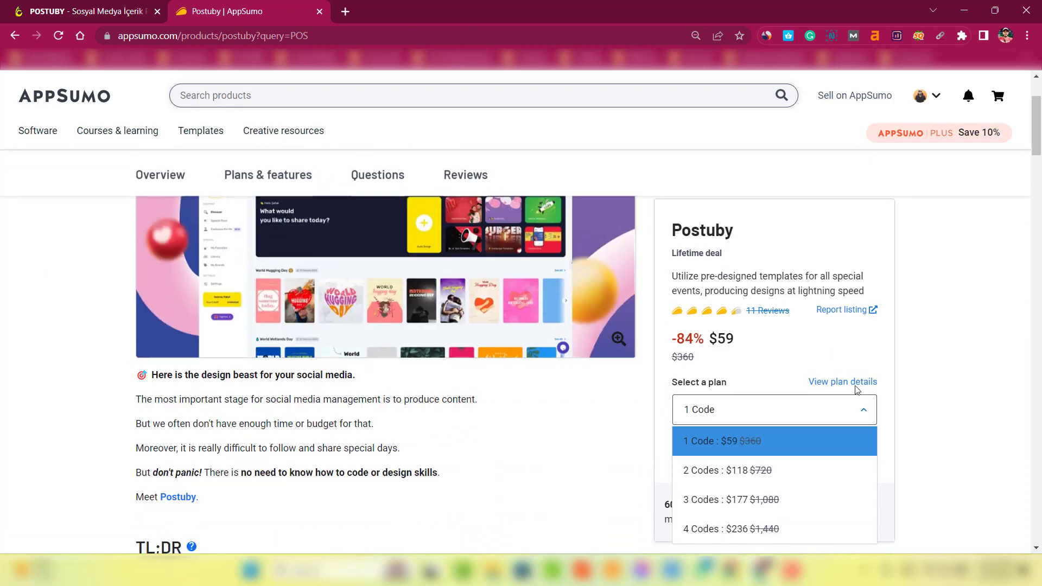
pyautogui.scroll(-2, 955, 375)
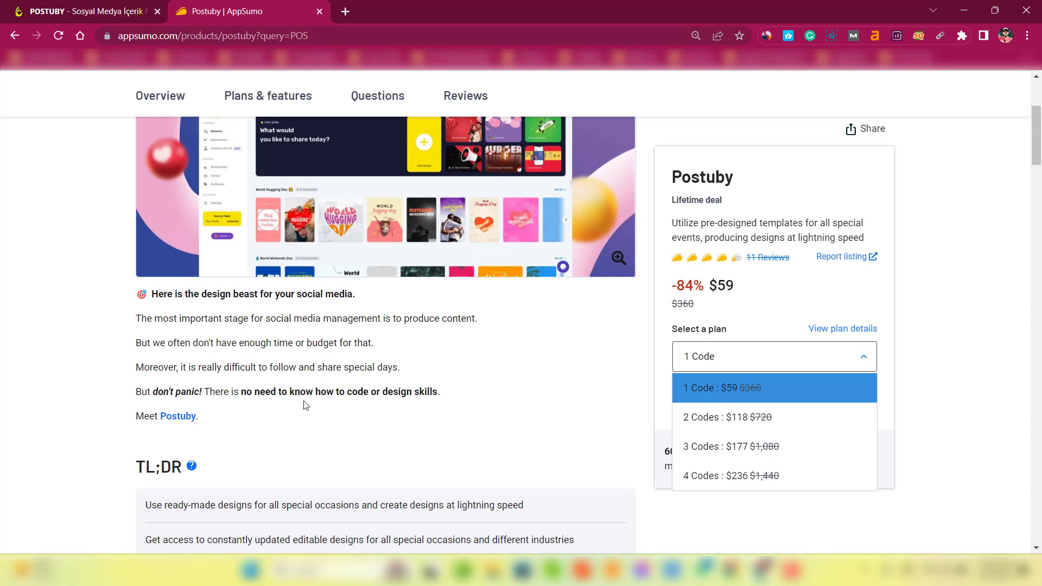
pyautogui.click(456, 320)
# - Review the features included in all plans, marking the AI writer, the hashtag generator and the download formats
pyautogui.scroll(-20, 470, 324)
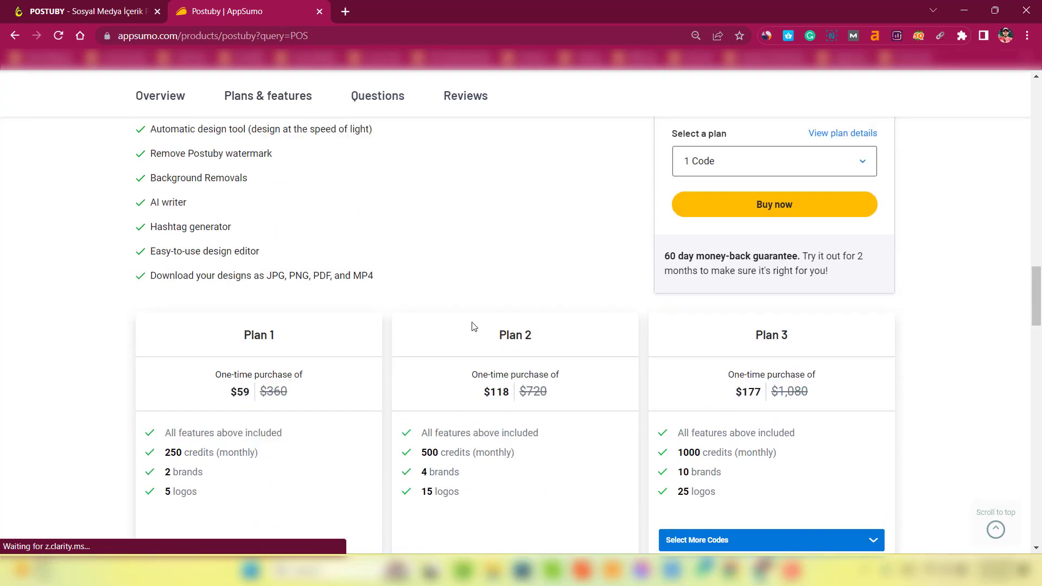
pyautogui.scroll(4, 473, 325)
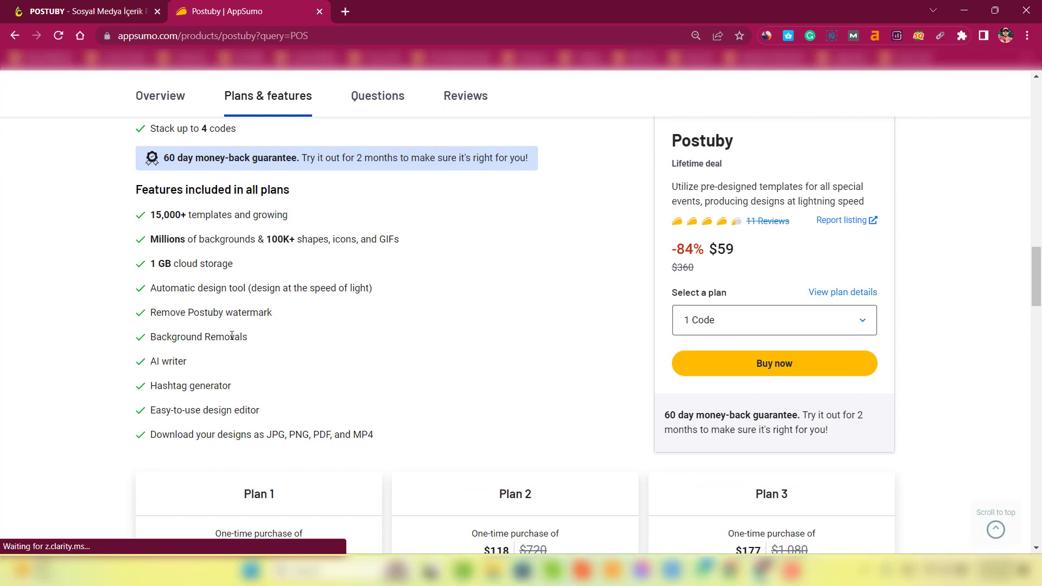
pyautogui.moveTo(150, 361); pyautogui.dragTo(215, 362)
pyautogui.scroll(-1, 445, 334)
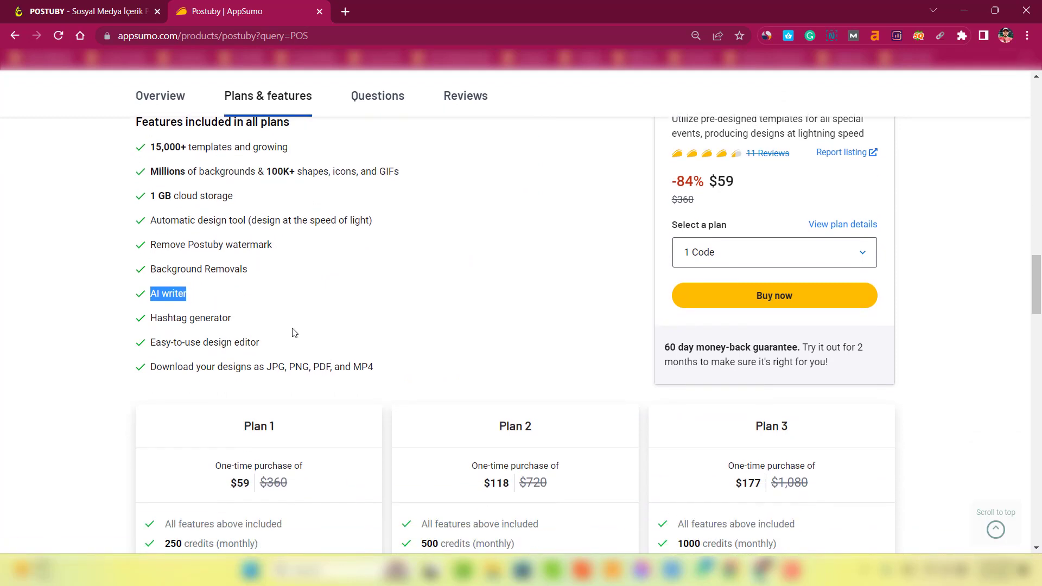
pyautogui.moveTo(157, 321); pyautogui.dragTo(233, 329)
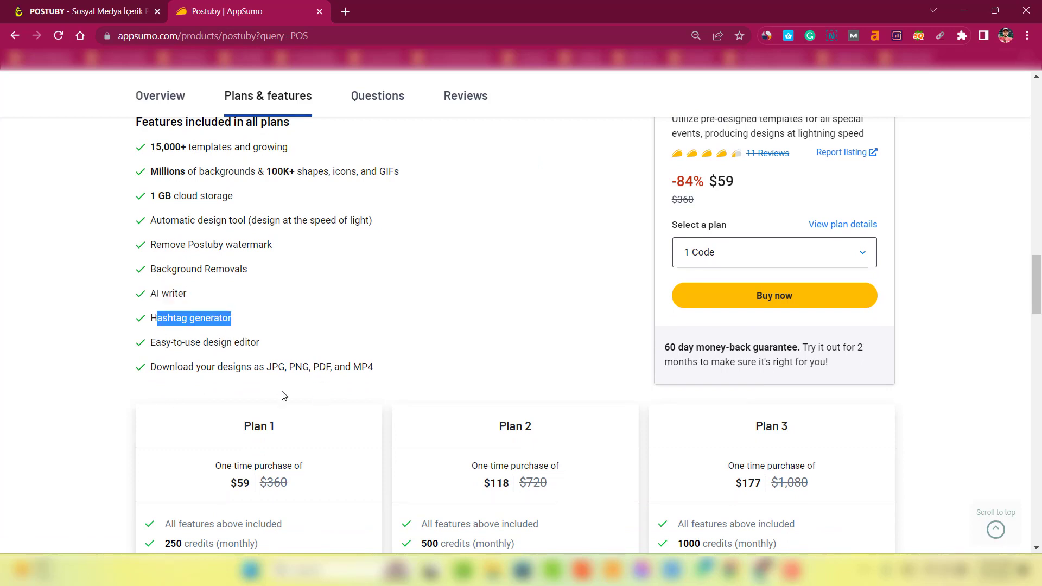
pyautogui.scroll(-1, 425, 302)
pyautogui.moveTo(265, 310); pyautogui.dragTo(575, 315)
pyautogui.scroll(-1, 575, 315)
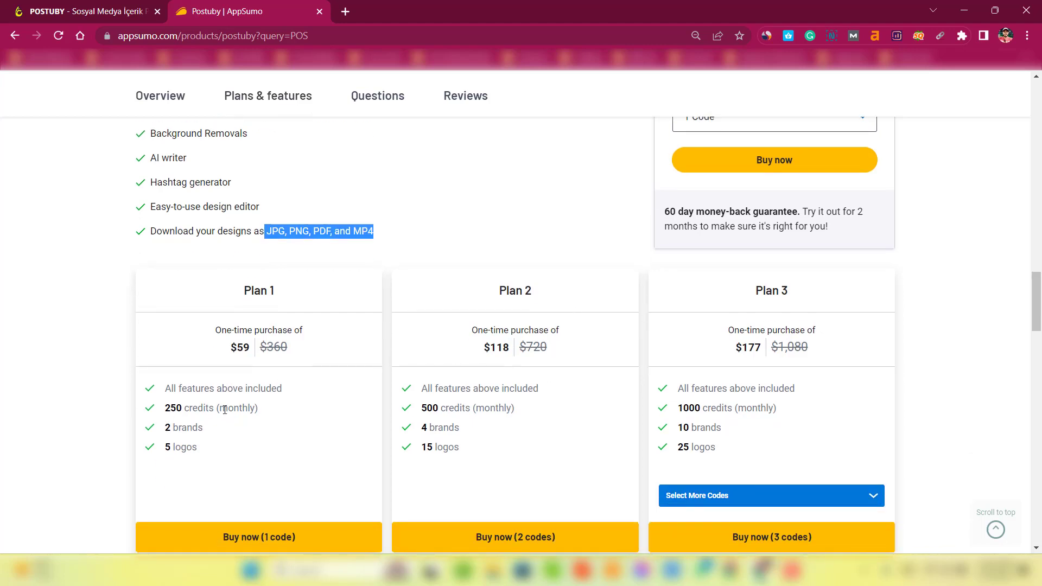
# - Compare the monthly credits of the three plans, check Plan 1's brands and logos, and view Plan 3's additional code options
pyautogui.moveTo(165, 409); pyautogui.dragTo(279, 409)
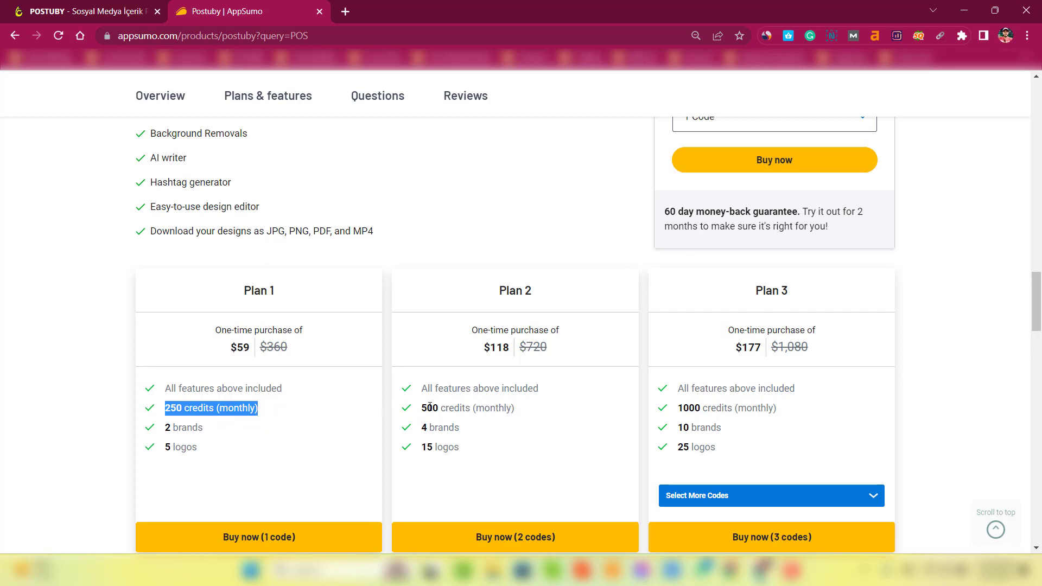
pyautogui.moveTo(417, 408); pyautogui.dragTo(521, 411)
pyautogui.moveTo(680, 411); pyautogui.dragTo(780, 411)
pyautogui.moveTo(166, 433); pyautogui.dragTo(200, 460)
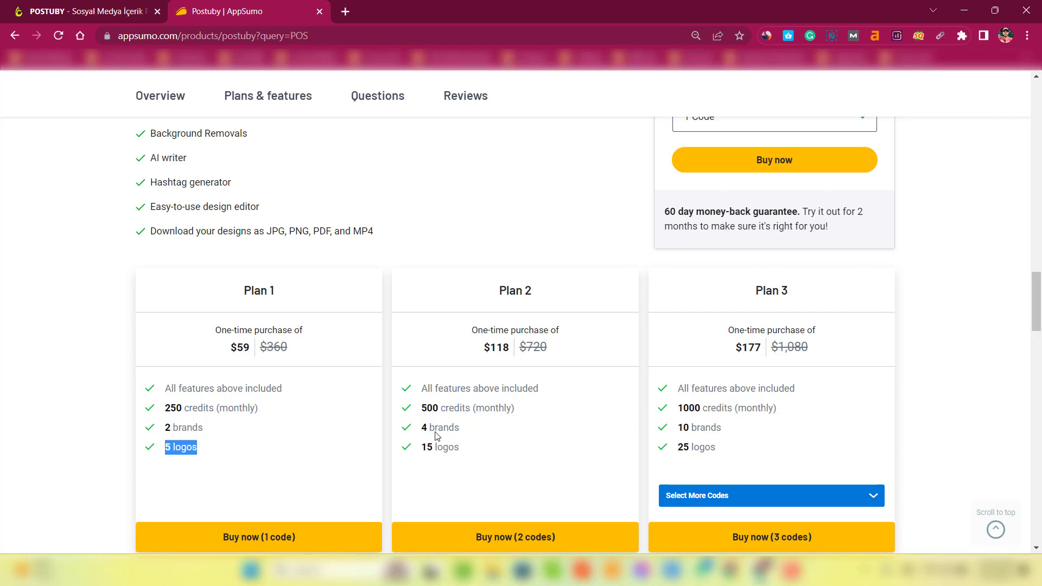
pyautogui.scroll(-2, 690, 463)
pyautogui.click(728, 363)
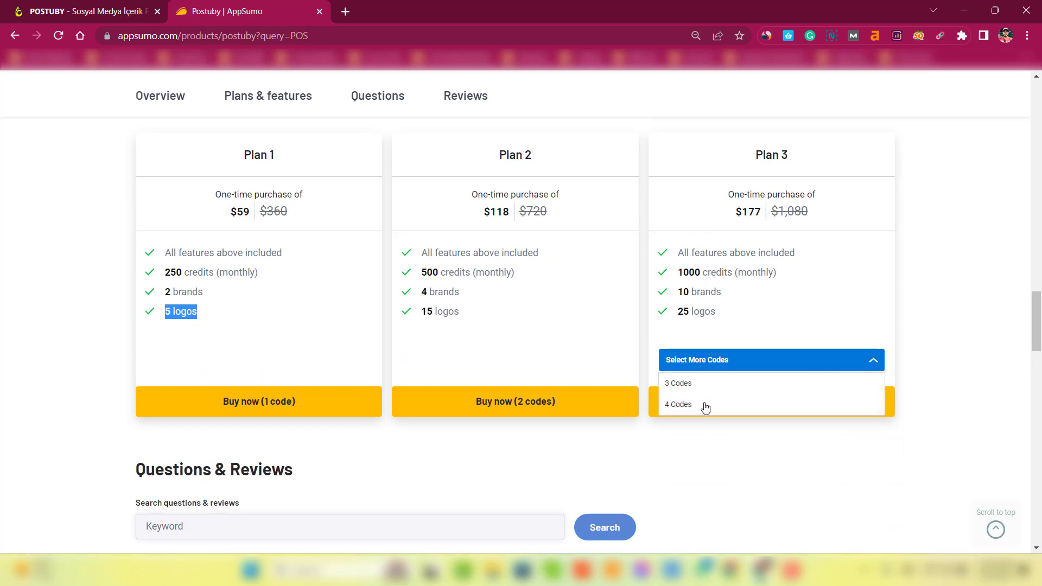
# - Return to the Postuby dashboard, look over the upcoming special-day designs, and open the Global Special Days page
pyautogui.hotkey('ctrl', 'shift', 'Tab')
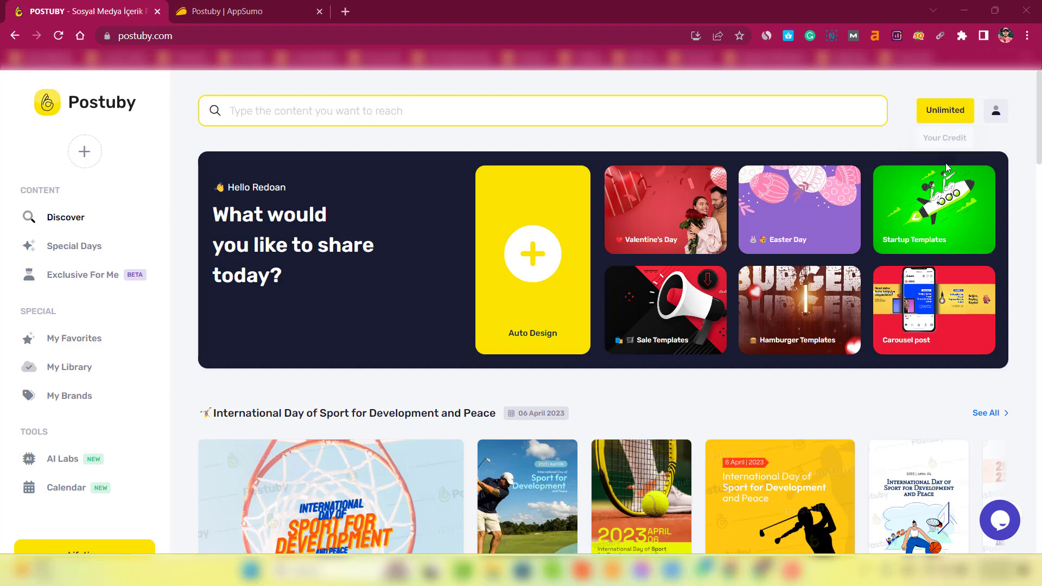
pyautogui.scroll(-4, 576, 271)
pyautogui.scroll(-3, 776, 304)
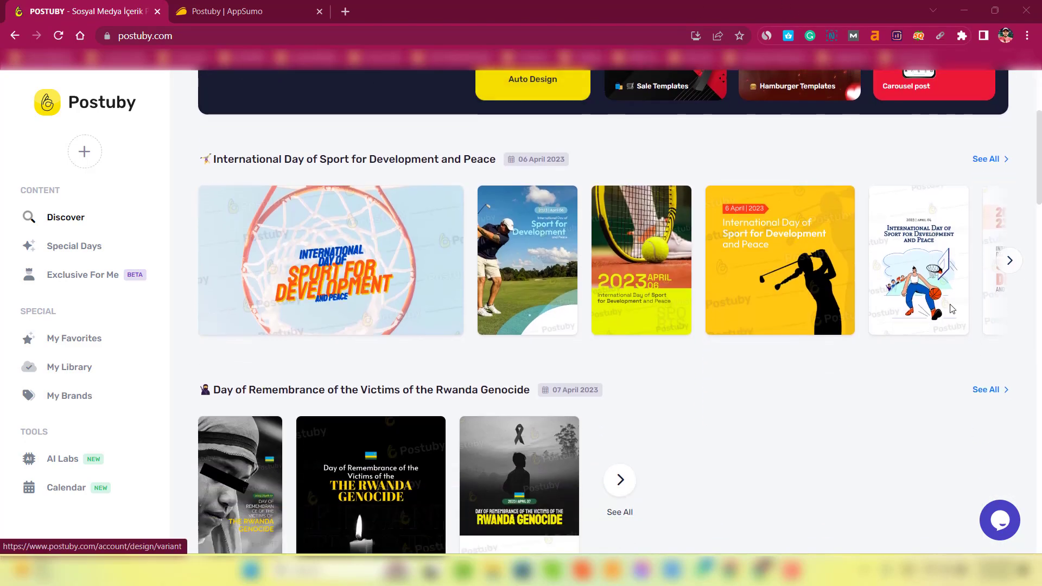
pyautogui.scroll(6, 650, 253)
pyautogui.click(183, 7)
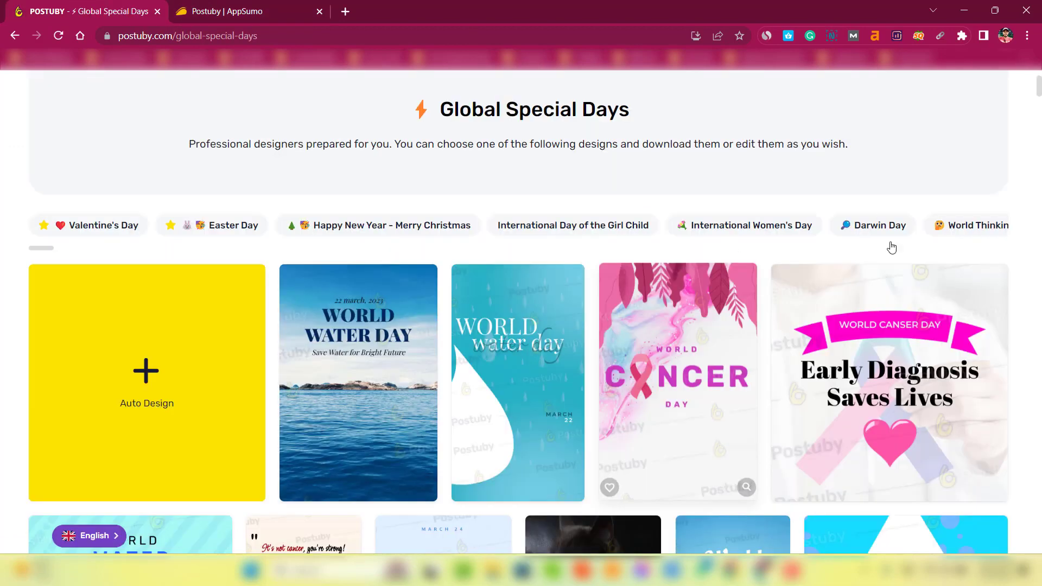
pyautogui.scroll(1, 885, 260)
pyautogui.scroll(1, 877, 296)
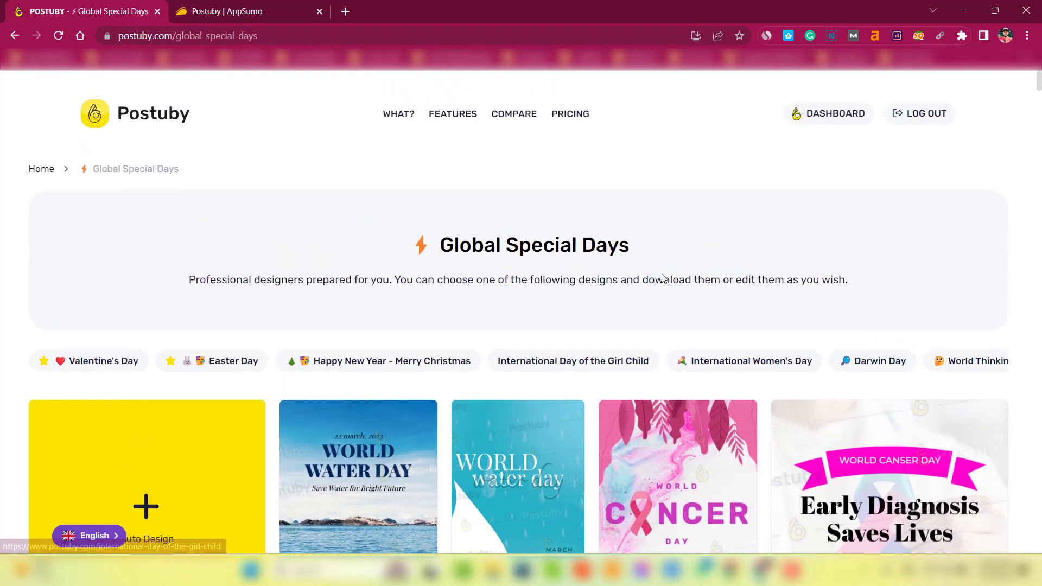
# - Open the Valentine's Day category from Global Special Days and highlight its page heading
pyautogui.click(80, 365)
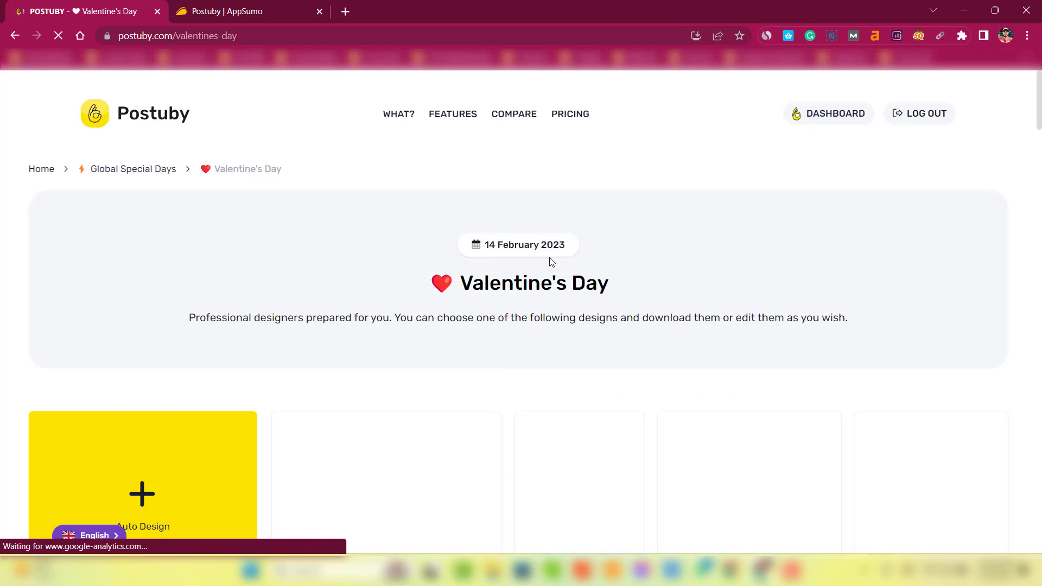
pyautogui.moveTo(475, 293); pyautogui.dragTo(610, 302)
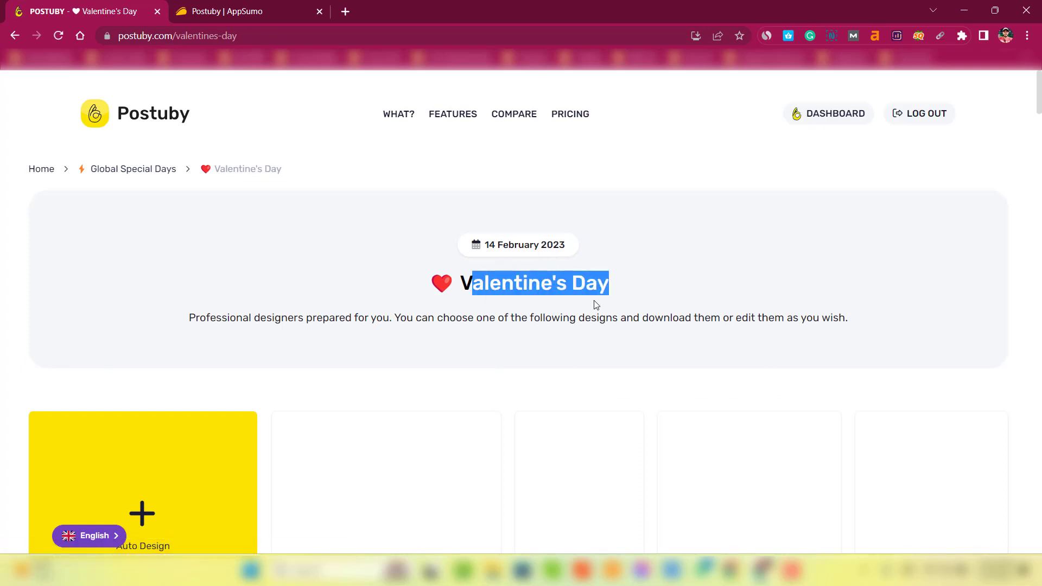
pyautogui.click(466, 291)
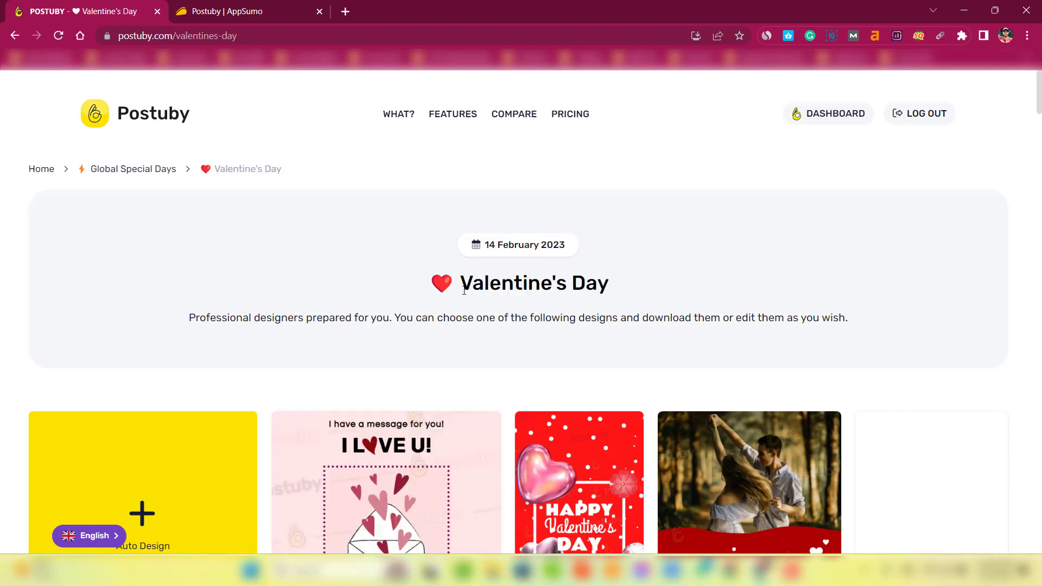
pyautogui.moveTo(463, 285); pyautogui.dragTo(640, 286)
# - Browse the Valentine's Day designs and open the preview of "The Most Romantic Day #Valentine's Day" flower design
pyautogui.scroll(-3, 640, 288)
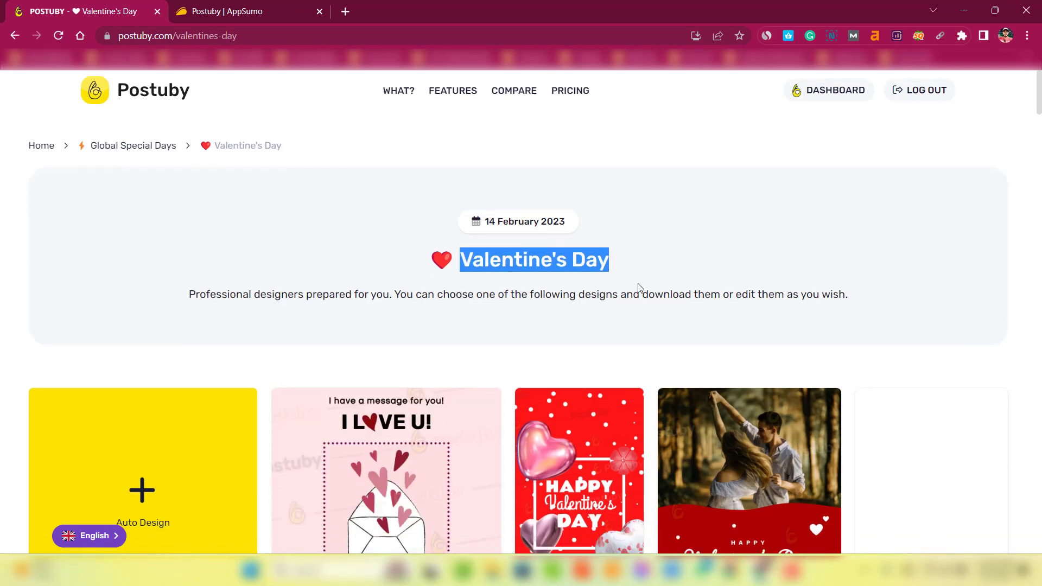
pyautogui.scroll(-1, 639, 289)
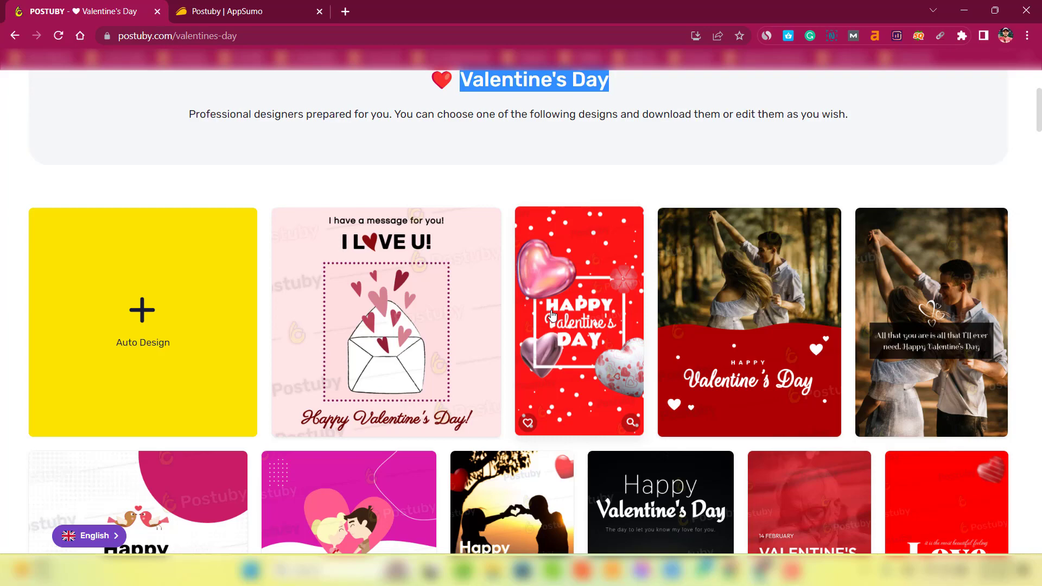
pyautogui.scroll(-4, 552, 315)
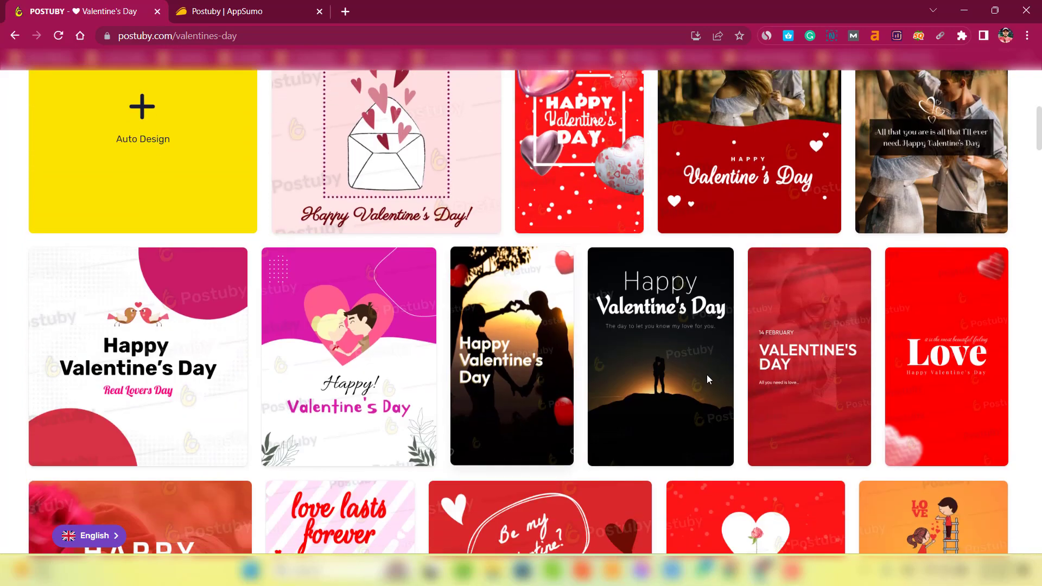
pyautogui.scroll(-1, 708, 374)
pyautogui.scroll(-4, 705, 353)
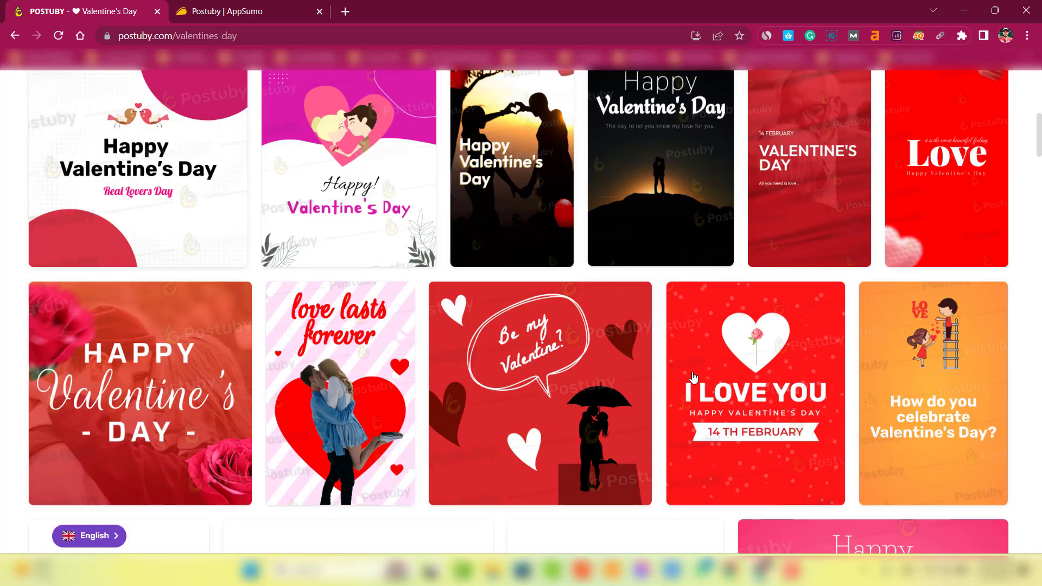
pyautogui.scroll(-4, 543, 348)
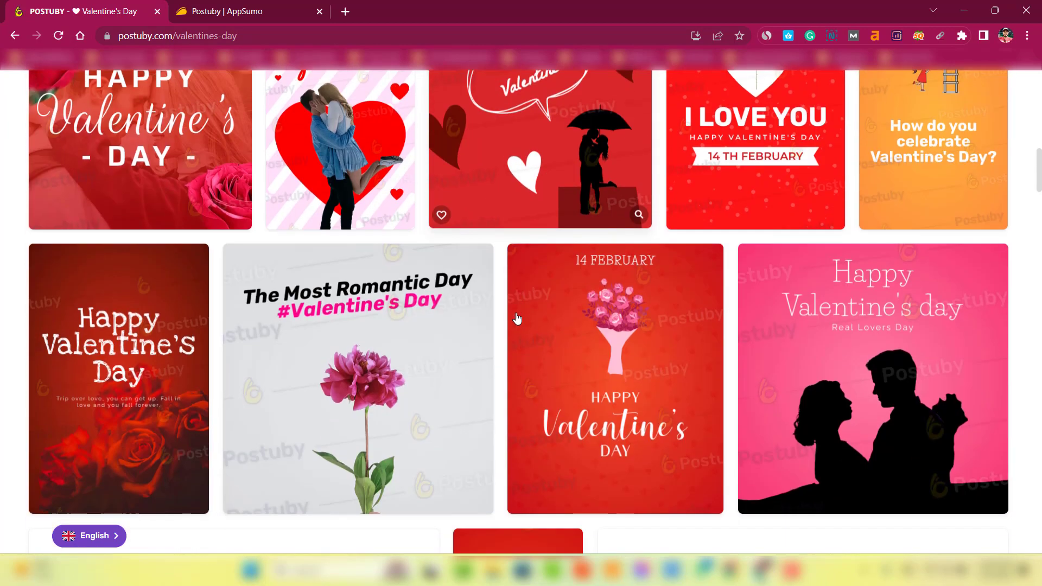
pyautogui.scroll(1, 551, 343)
pyautogui.scroll(-2, 551, 343)
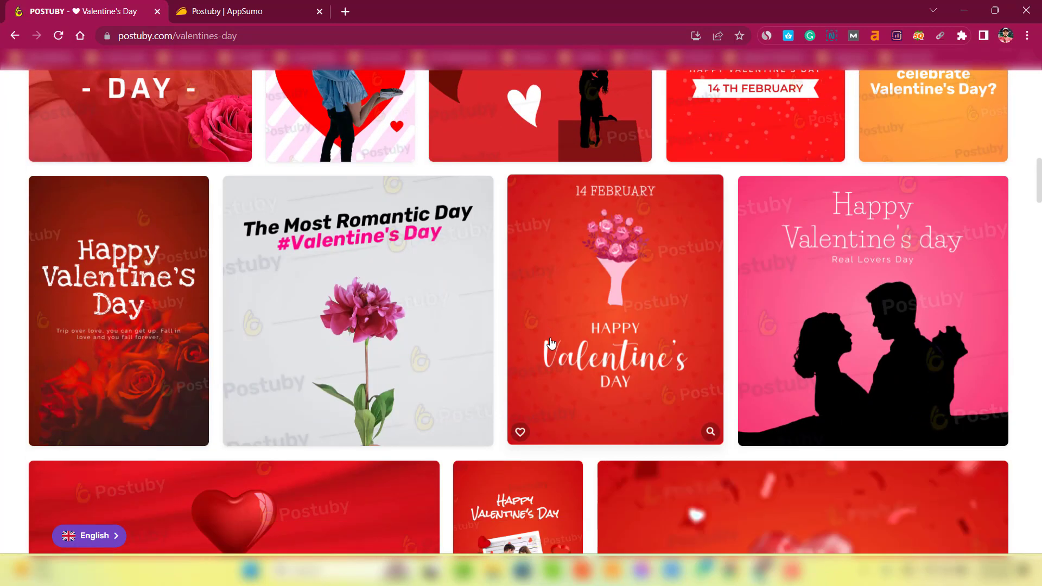
pyautogui.scroll(1, 471, 408)
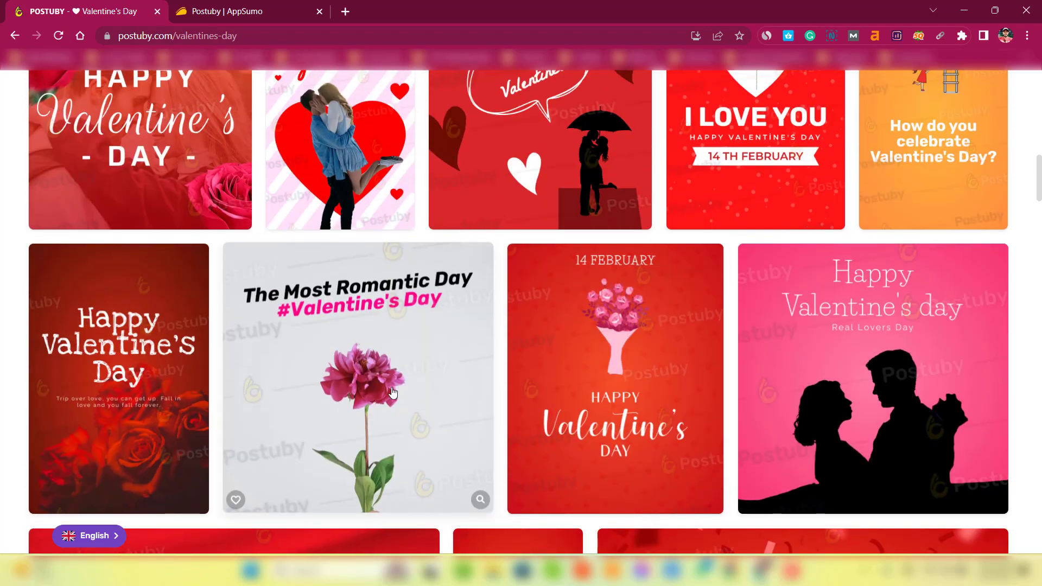
pyautogui.click(404, 365)
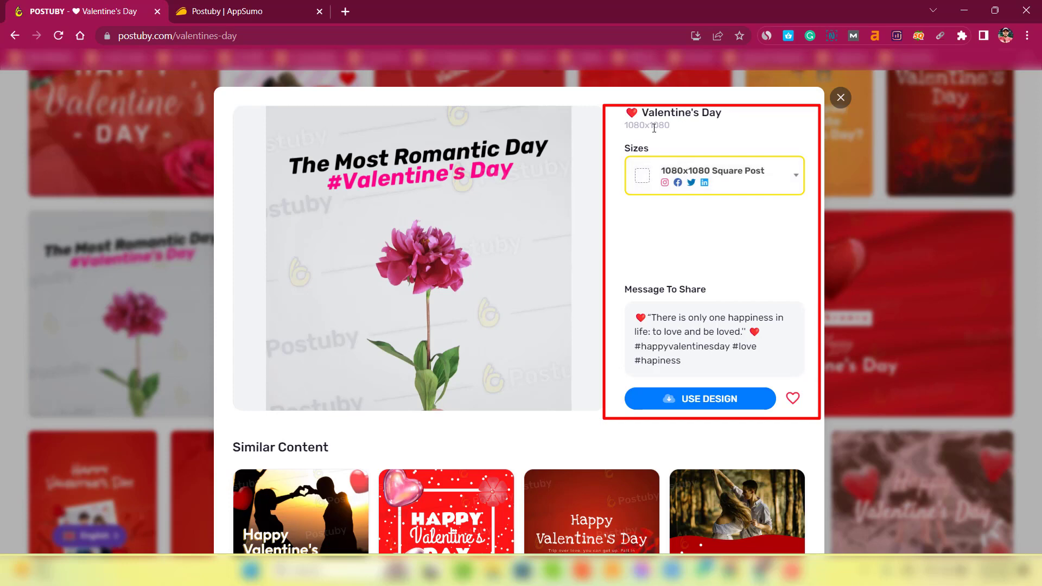
# - Set the size of the flower design to 1000x1500 Pinterest Post
pyautogui.click(795, 181)
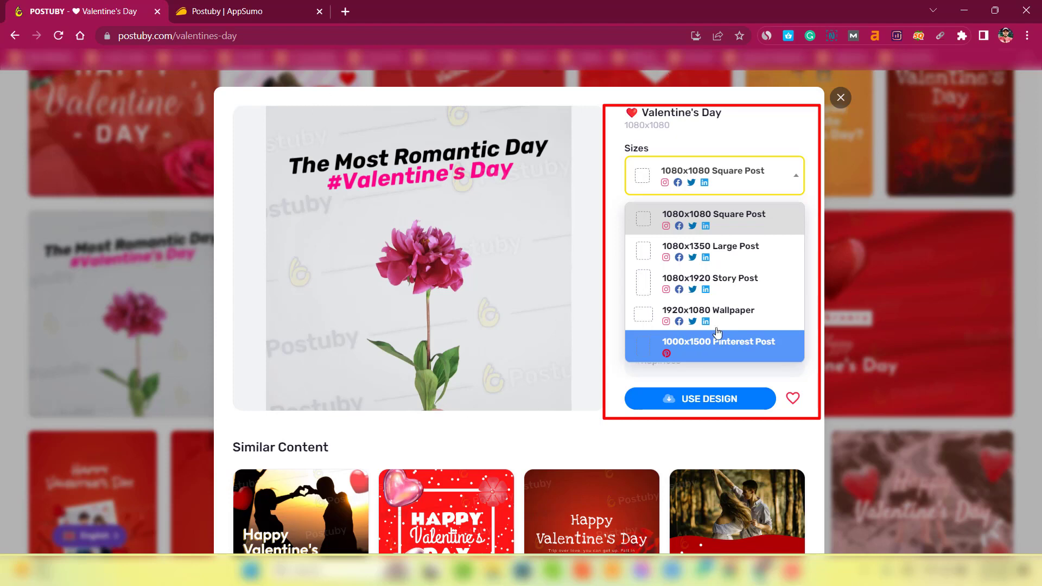
pyautogui.click(691, 361)
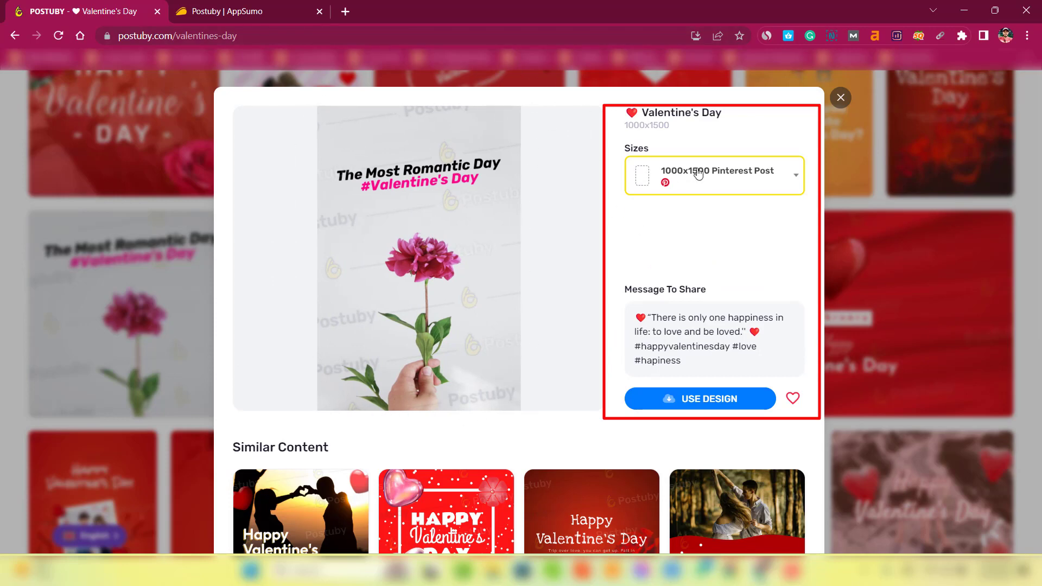
pyautogui.click(773, 178)
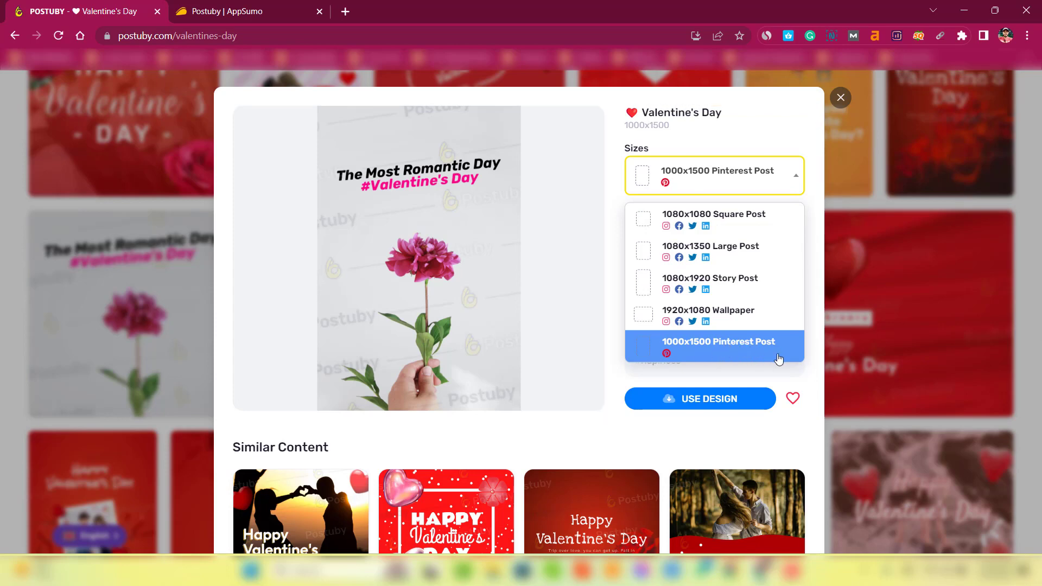
pyautogui.click(709, 347)
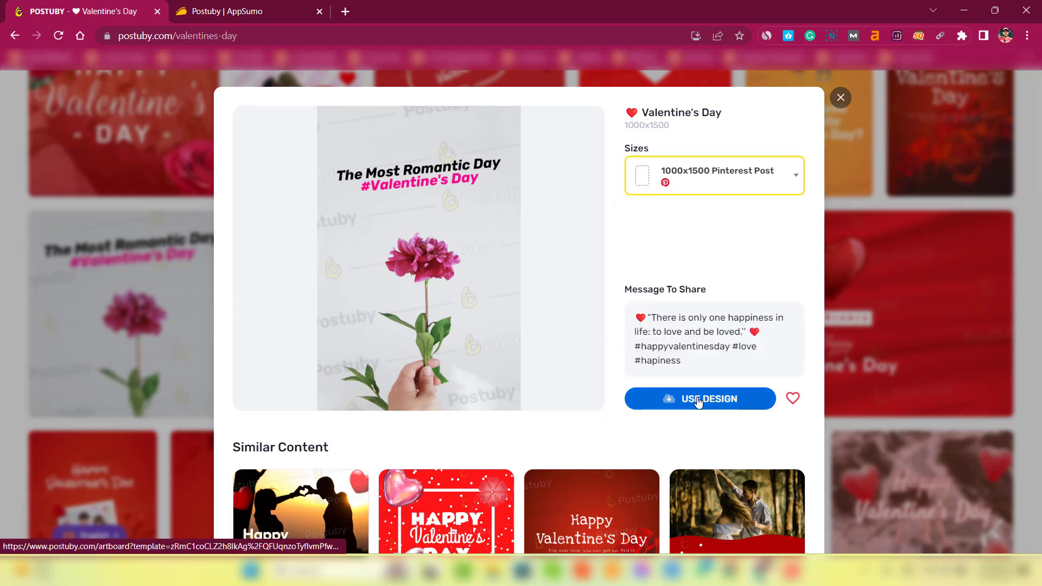
# - Use the flower design in the artboard editor, look over its canvas, and select the headline text
pyautogui.click(701, 400)
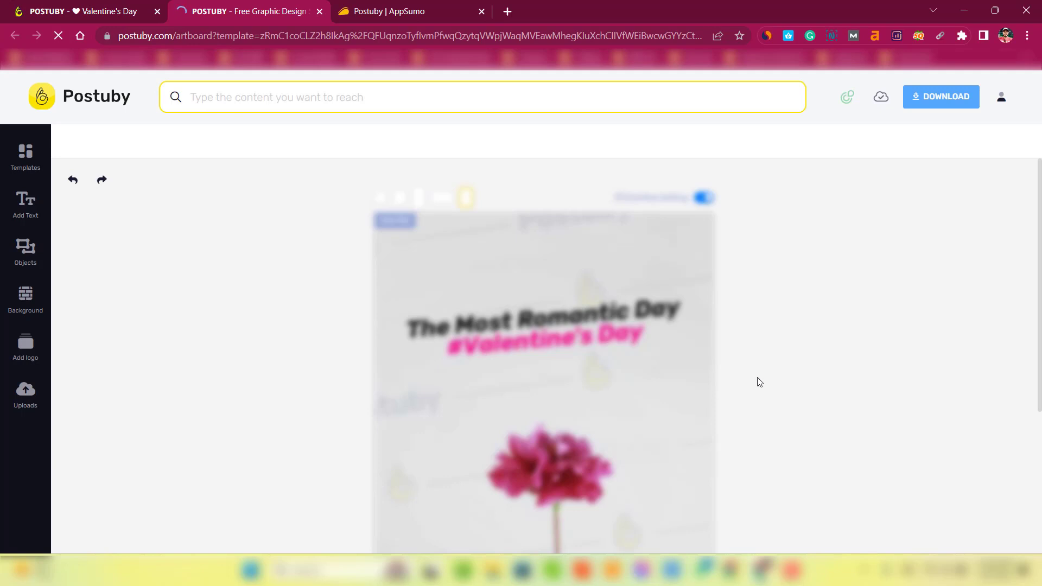
pyautogui.scroll(-3, 760, 382)
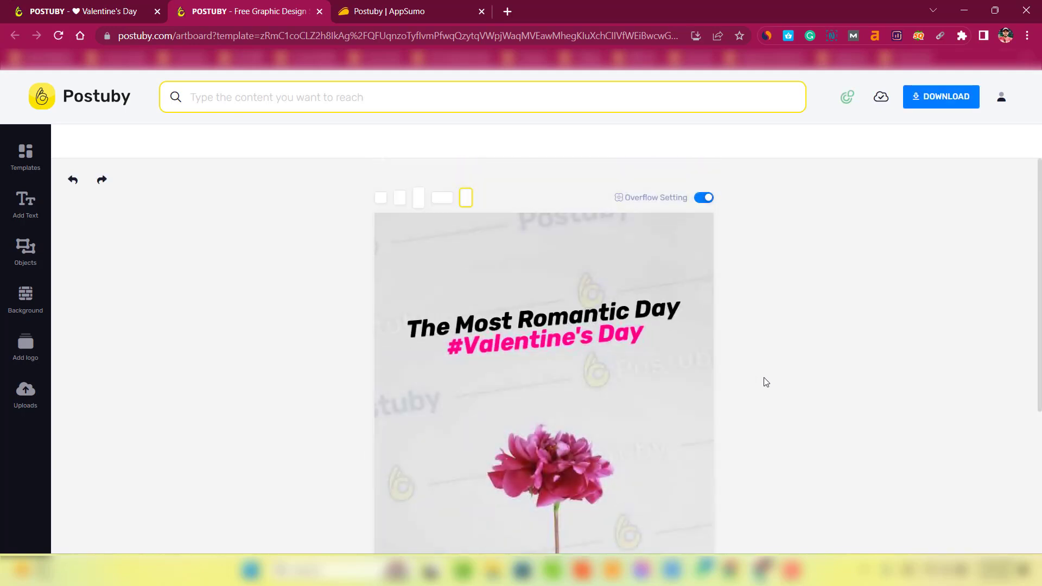
pyautogui.scroll(-1, 764, 375)
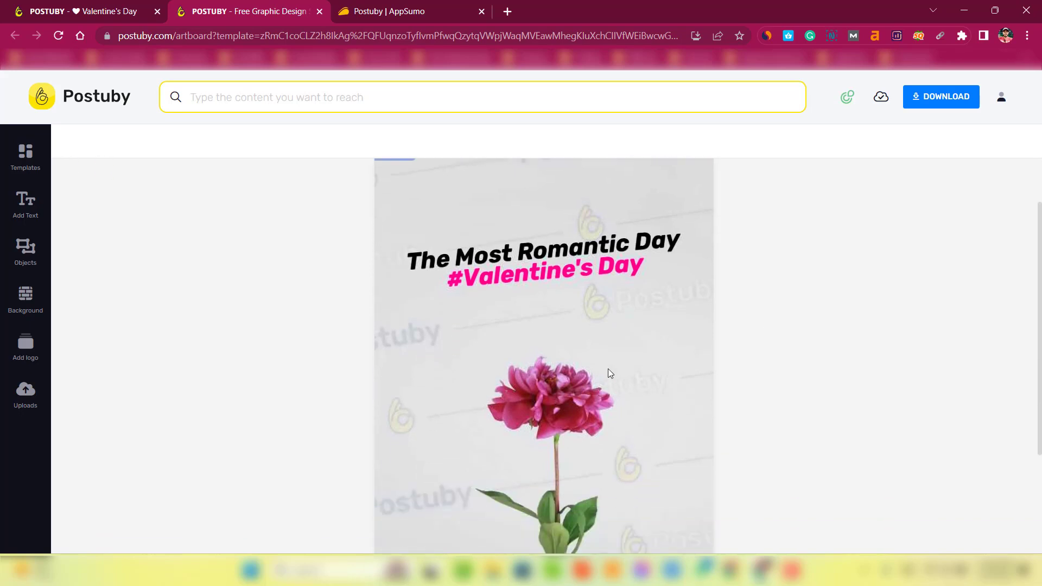
pyautogui.scroll(-2, 575, 380)
pyautogui.scroll(2, 572, 383)
pyautogui.click(527, 266)
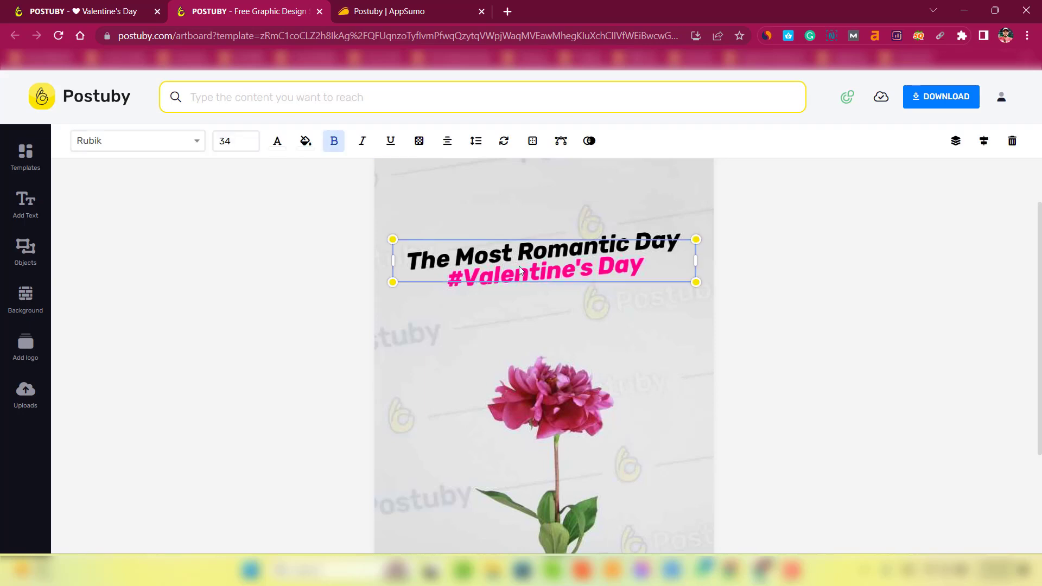
# - Copy the "#Valentine's Day" line from the headline text of the flower design
pyautogui.scroll(1, 476, 262)
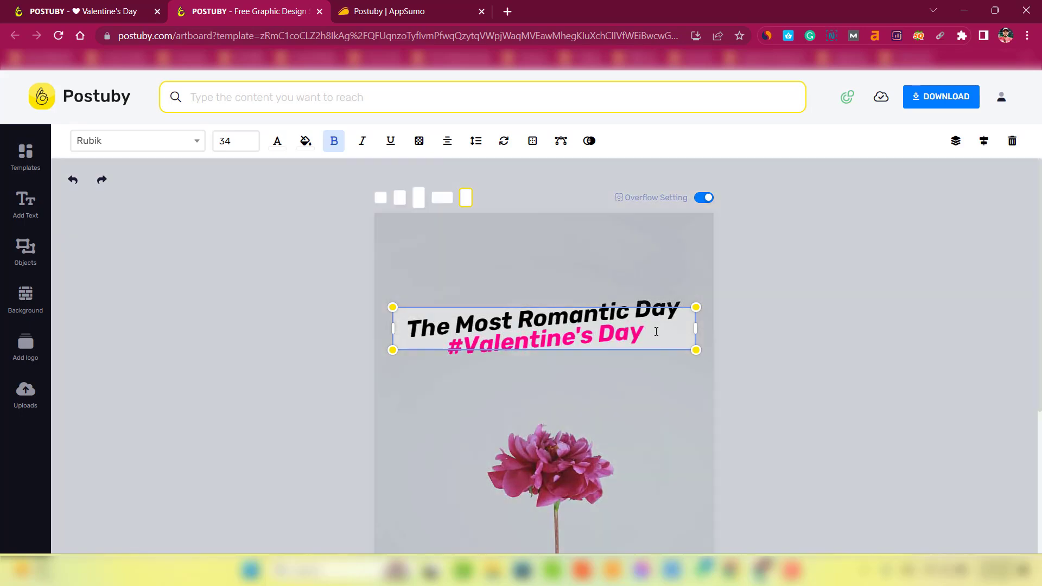
pyautogui.click(765, 382)
pyautogui.scroll(-1, 766, 375)
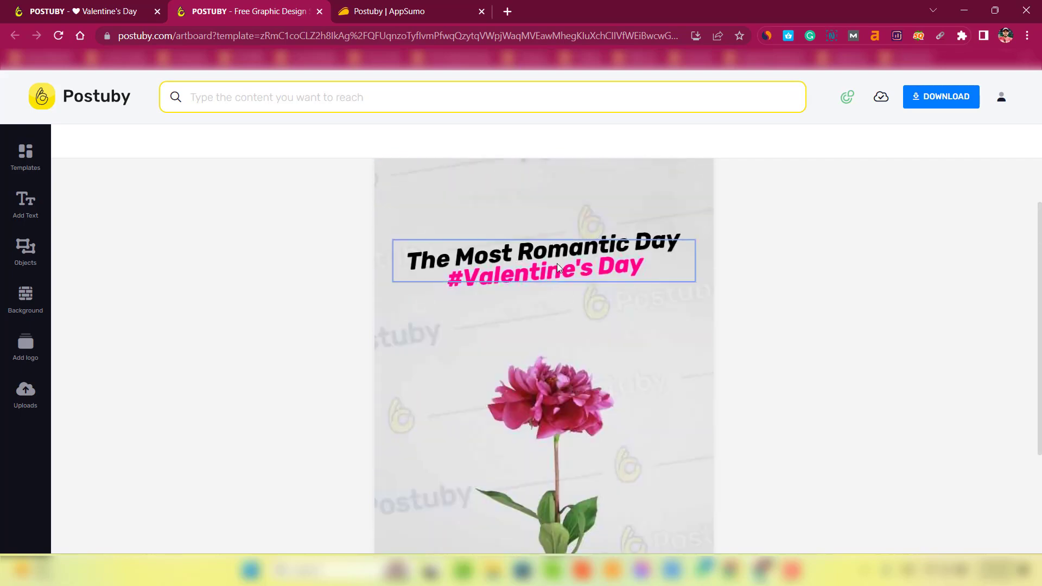
pyautogui.click(558, 263)
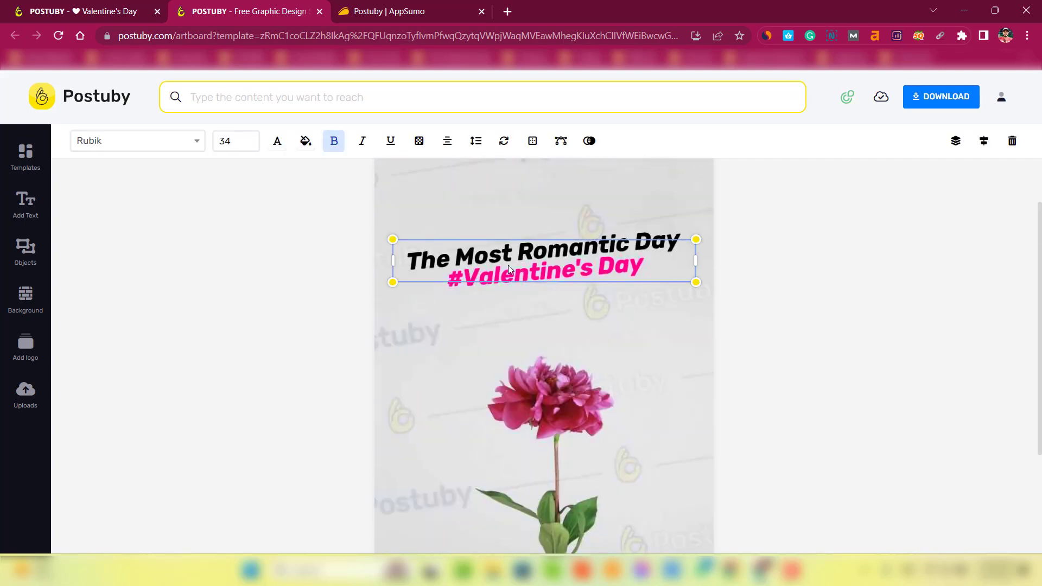
pyautogui.scroll(1, 476, 266)
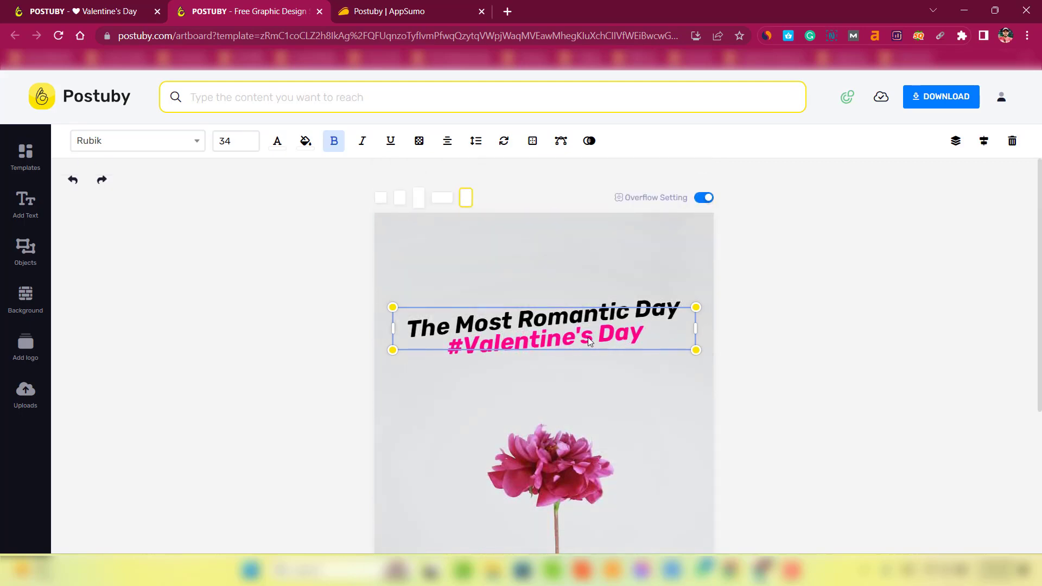
pyautogui.tripleClick(656, 331)
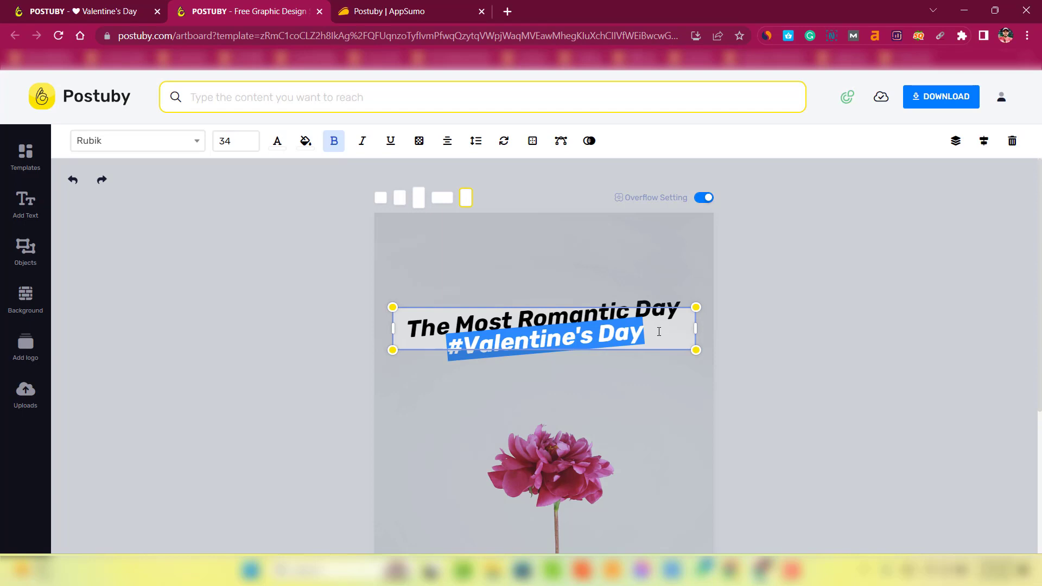
pyautogui.rightClick(573, 346)
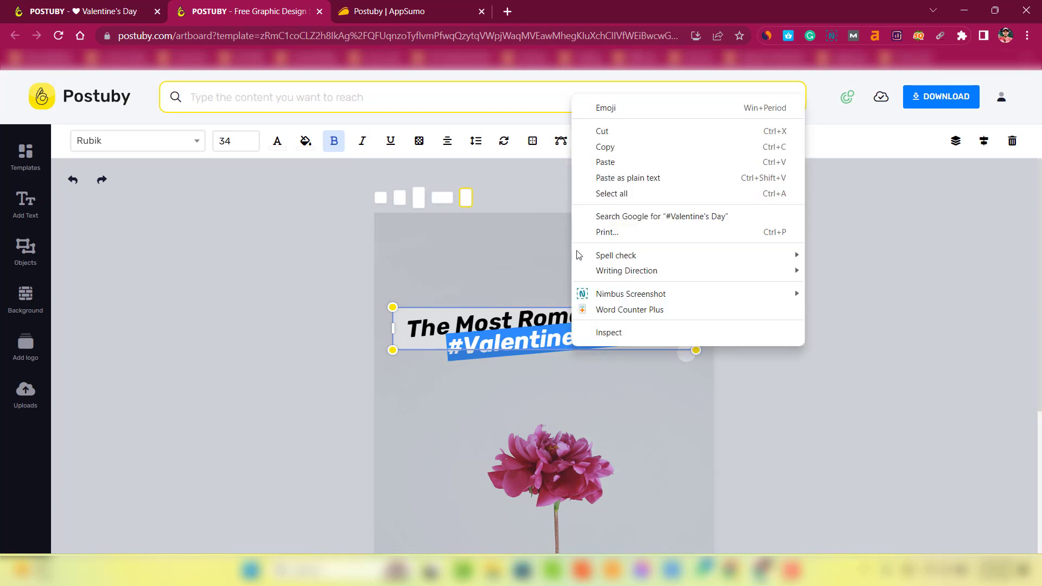
pyautogui.click(602, 145)
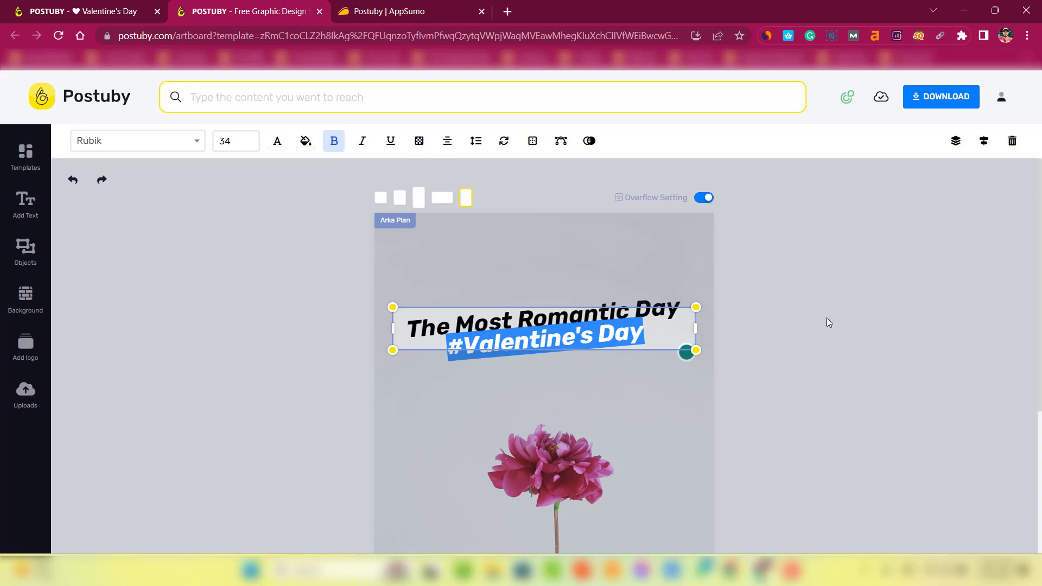
# - Deselect the headline text and switch the flower design to its square format
pyautogui.click(462, 400)
pyautogui.scroll(-3, 462, 400)
pyautogui.scroll(1, 462, 401)
pyautogui.scroll(2, 463, 401)
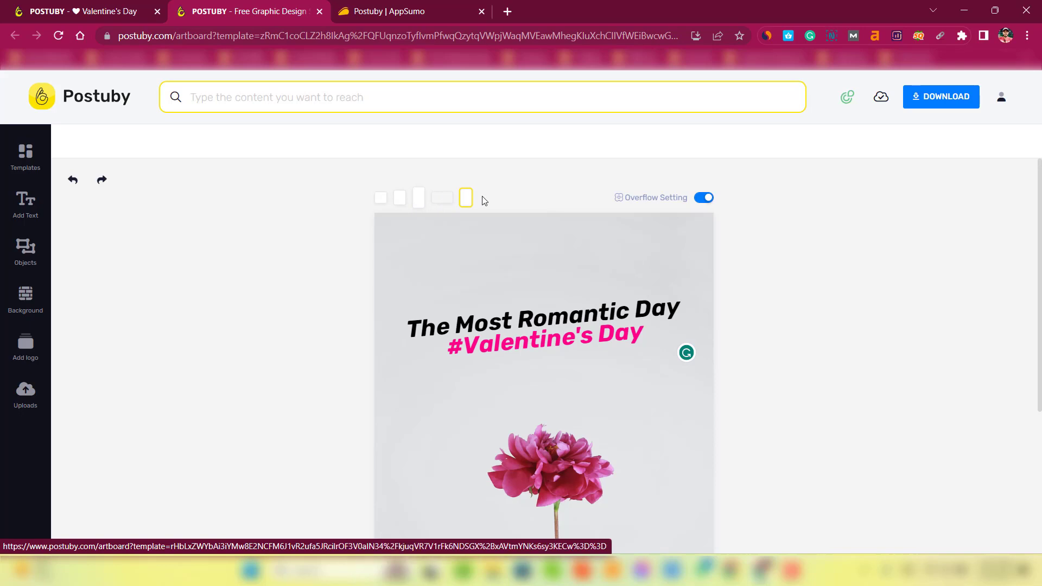
pyautogui.click(381, 208)
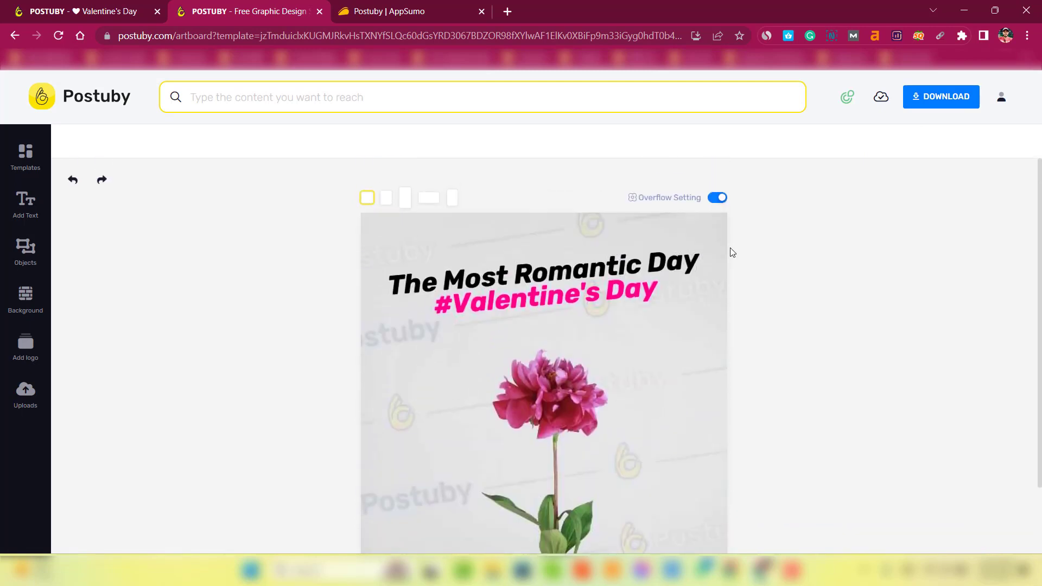
# - Examine the text presets, object collections, background images, logo section and uploads section offered for the design
pyautogui.click(22, 214)
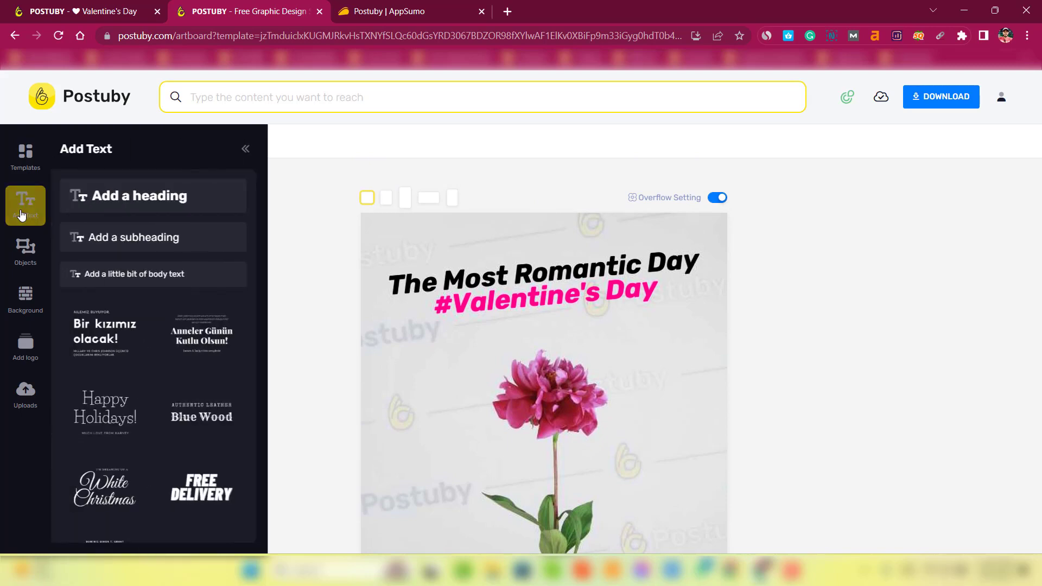
pyautogui.scroll(-3, 149, 317)
pyautogui.scroll(-3, 149, 317)
pyautogui.scroll(6, 163, 372)
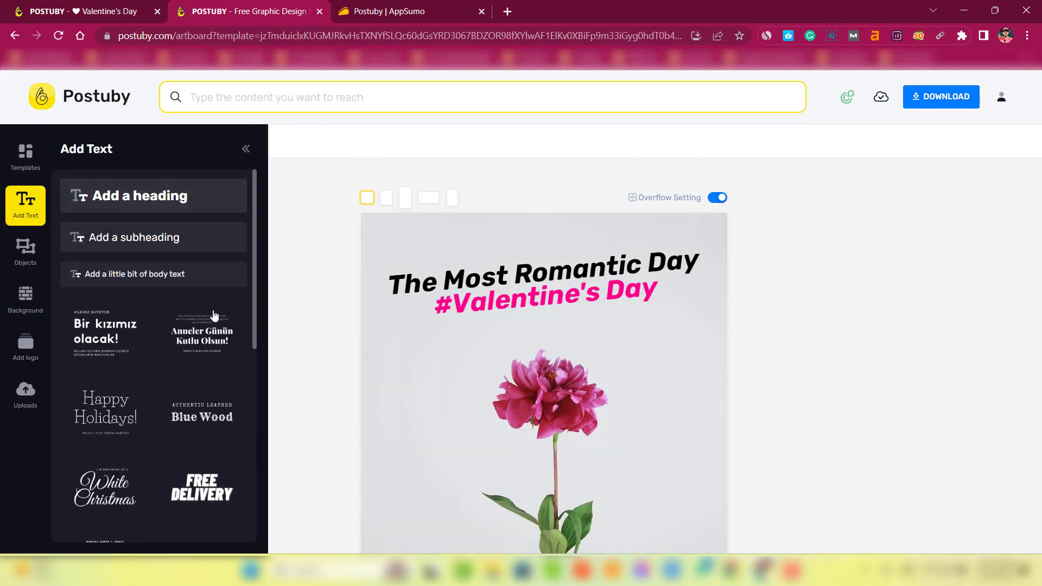
pyautogui.click(28, 263)
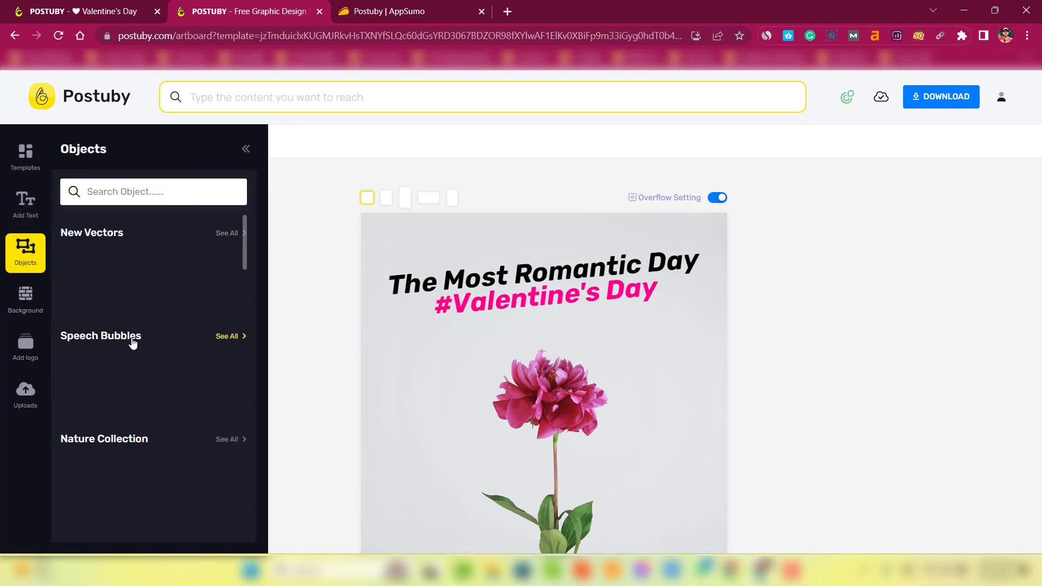
pyautogui.scroll(-3, 153, 429)
pyautogui.scroll(3, 152, 421)
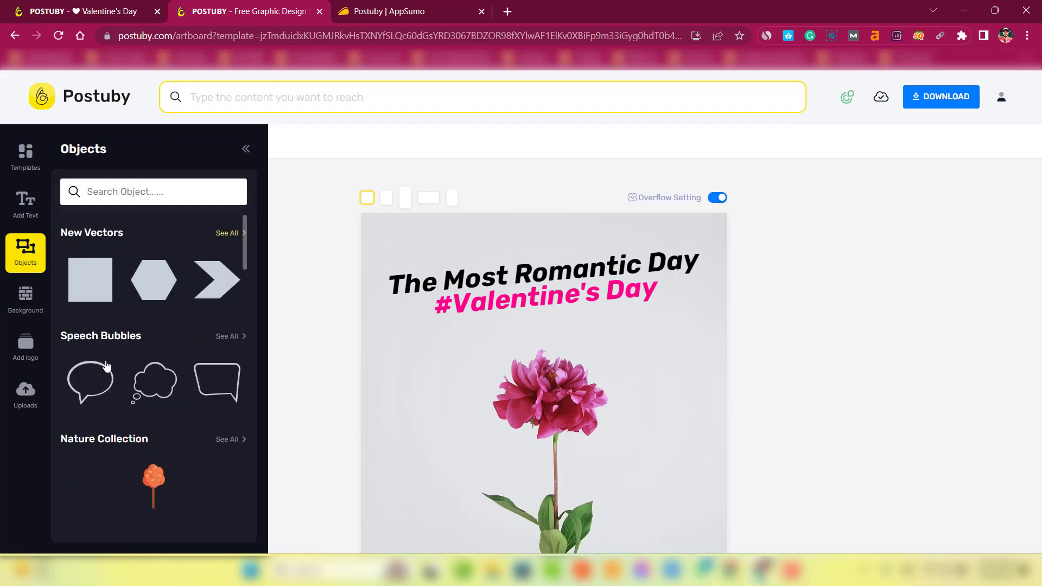
pyautogui.scroll(-10, 179, 366)
pyautogui.scroll(10, 190, 409)
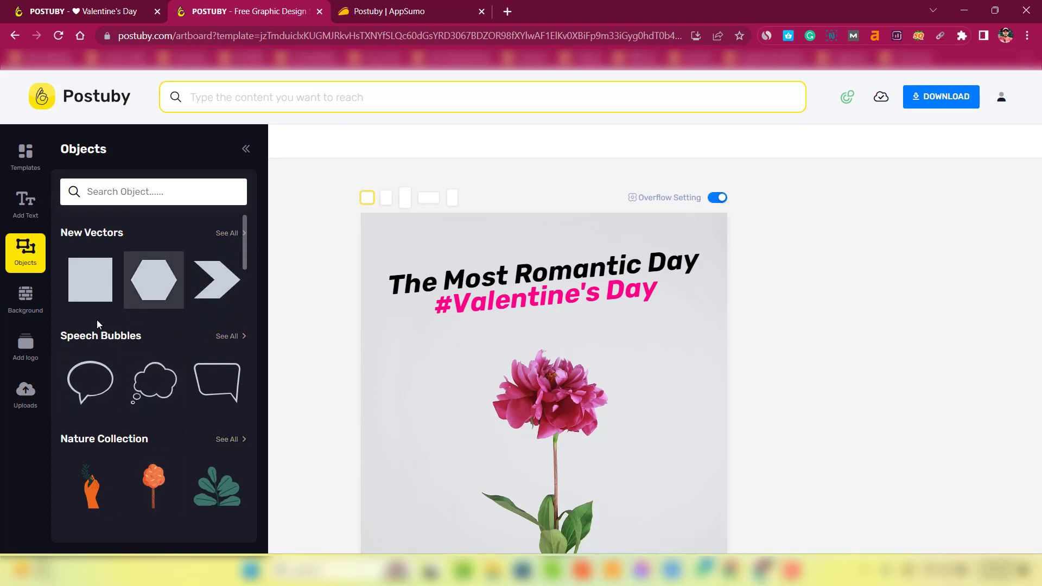
pyautogui.click(26, 304)
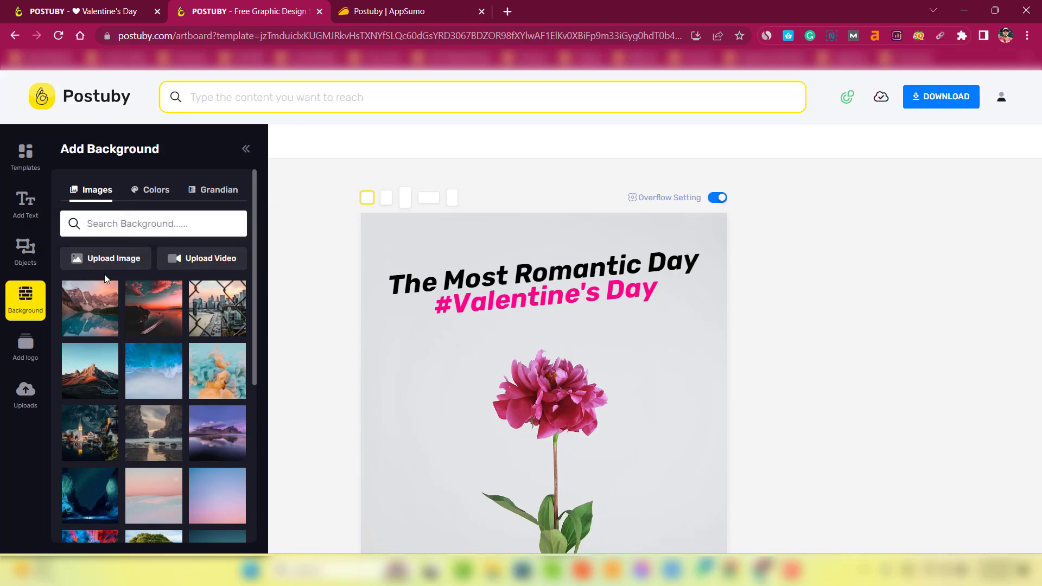
pyautogui.click(29, 363)
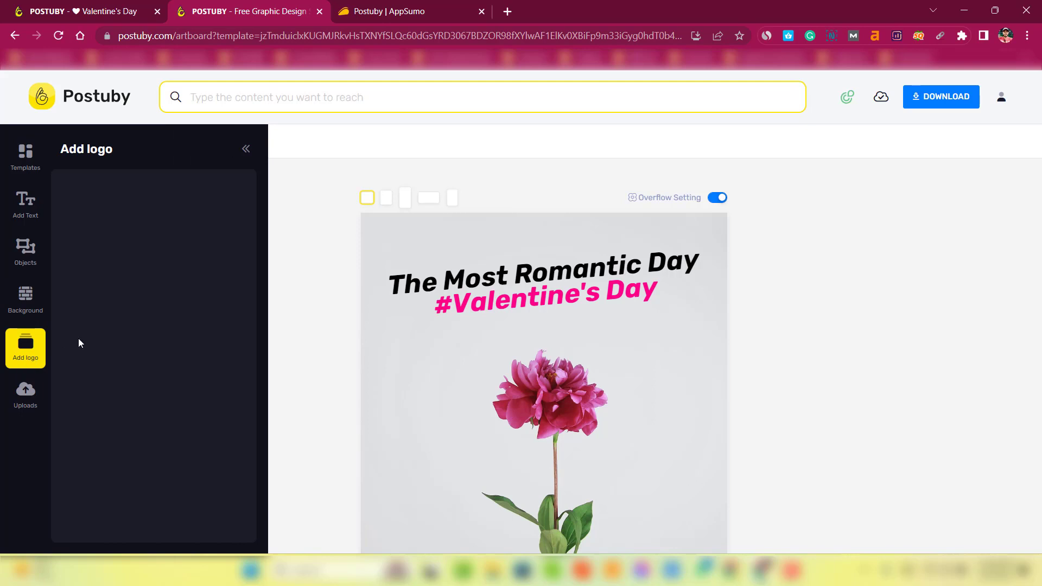
pyautogui.click(26, 396)
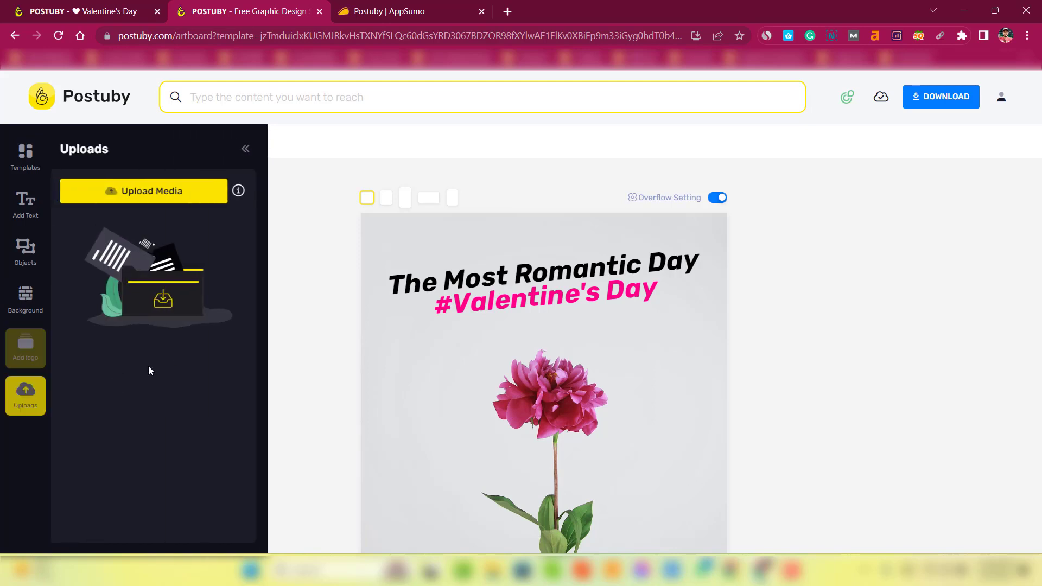
# - Browse the related Valentine's Day templates offered for the square design
pyautogui.click(23, 177)
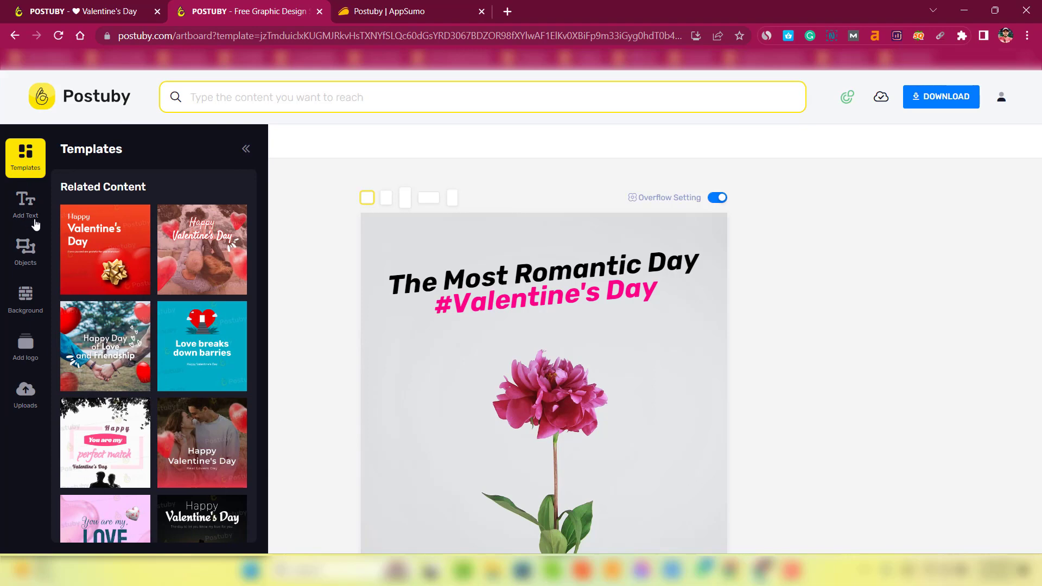
pyautogui.scroll(-7, 217, 375)
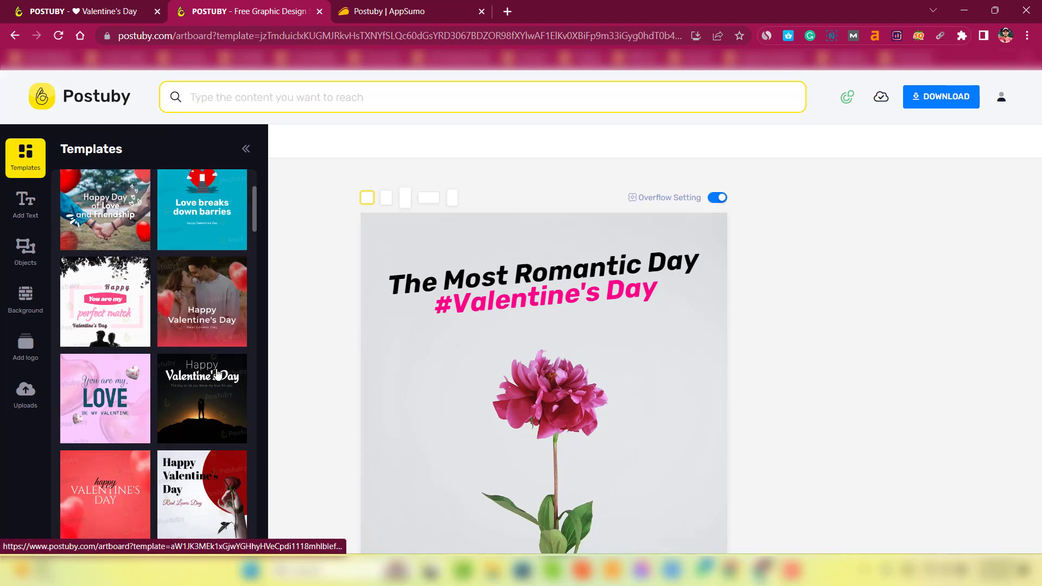
pyautogui.scroll(-10, 181, 304)
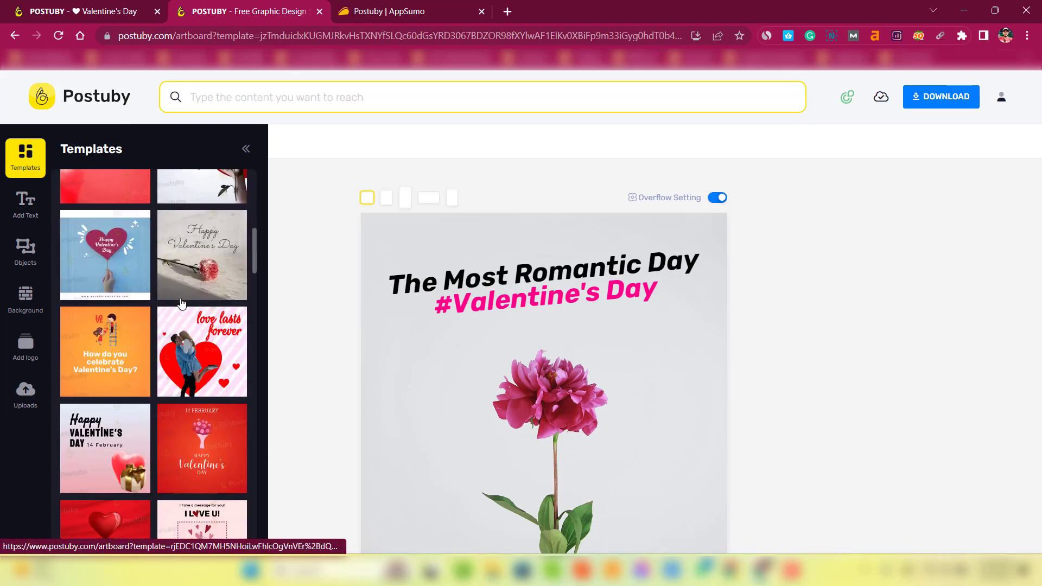
pyautogui.scroll(-10, 181, 303)
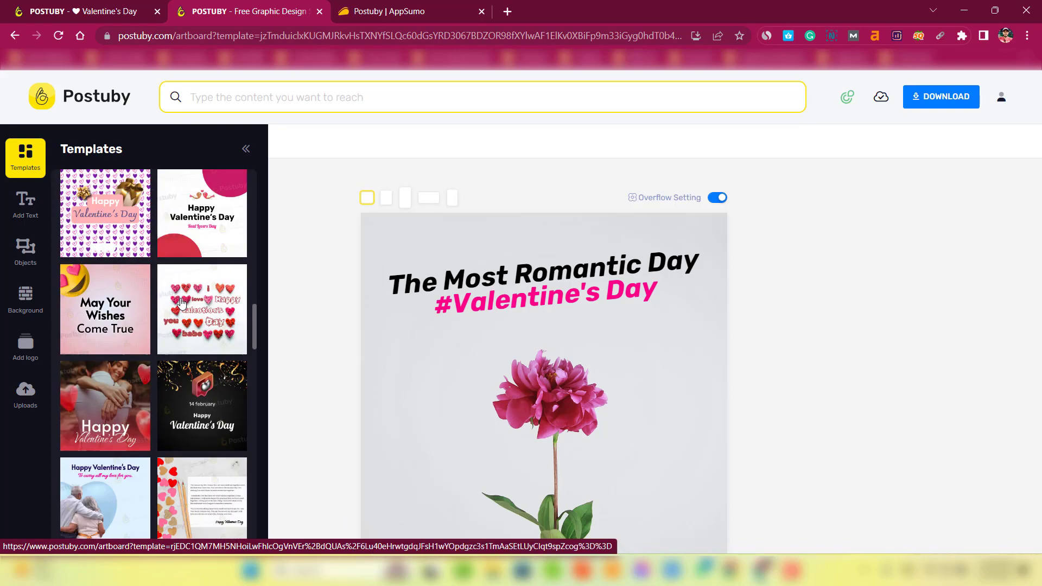
pyautogui.scroll(-10, 181, 303)
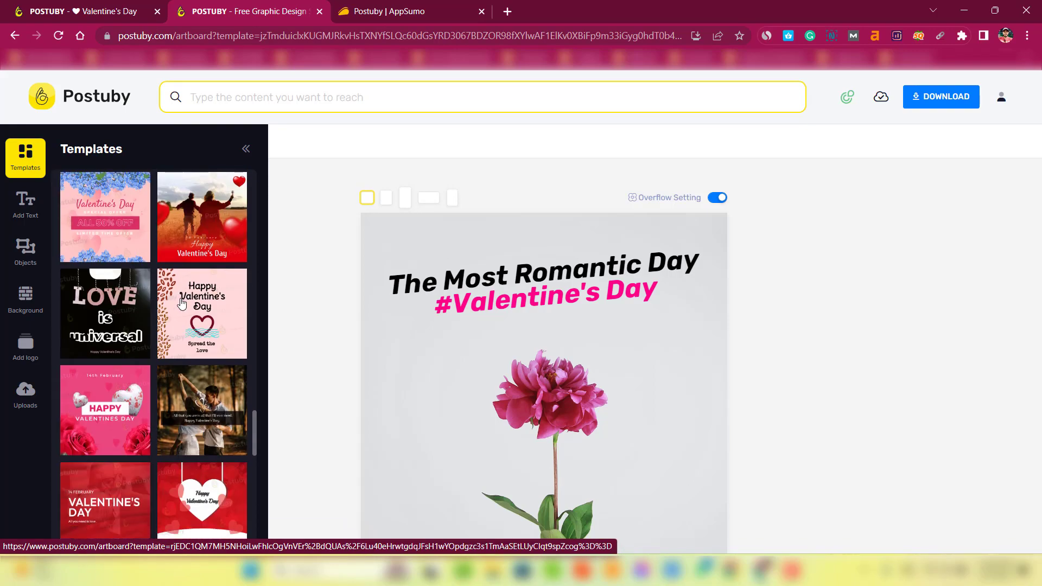
pyautogui.scroll(-2, 181, 302)
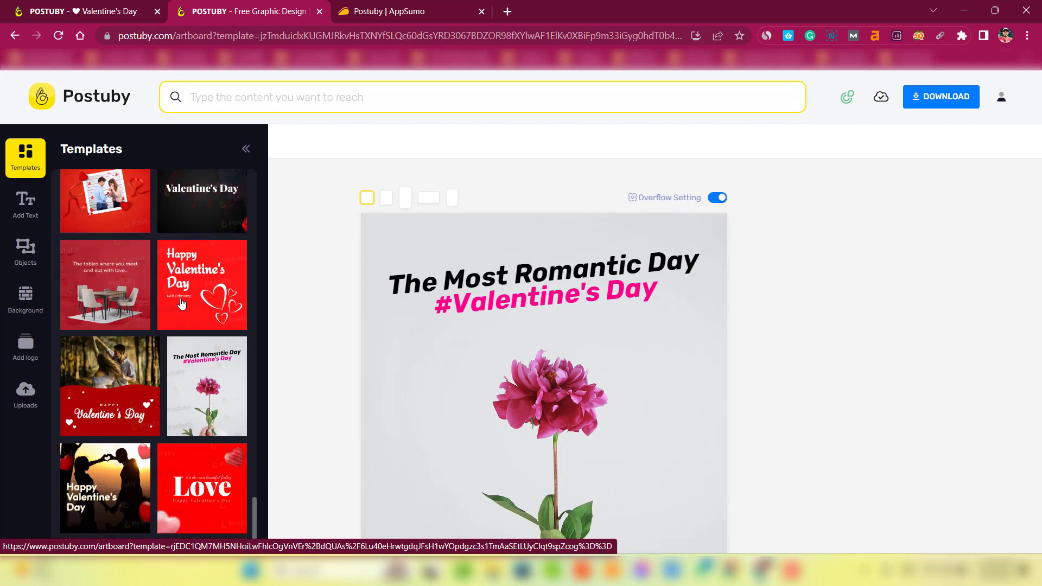
pyautogui.scroll(5, 217, 315)
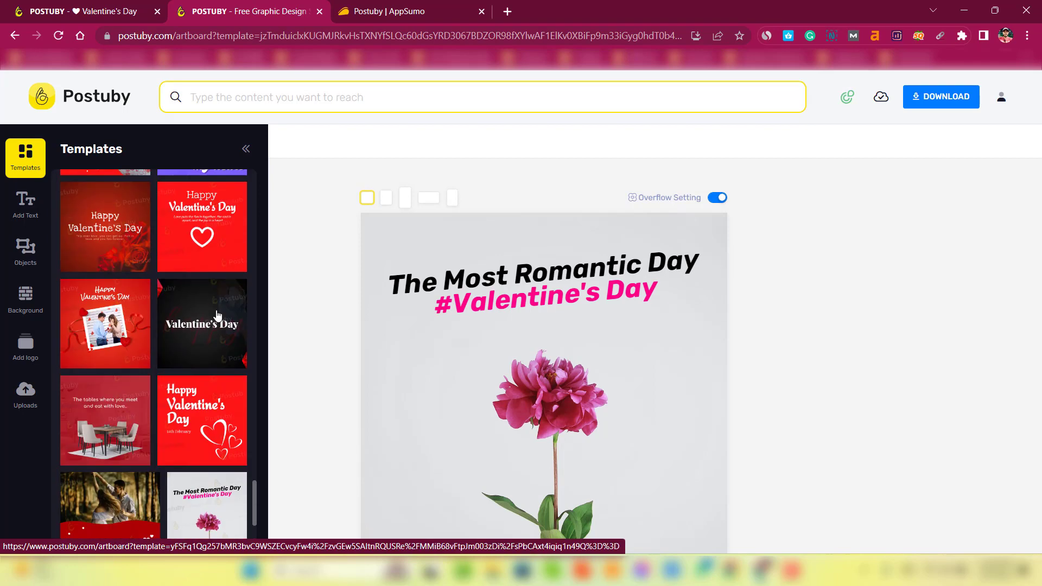
pyautogui.scroll(10, 217, 315)
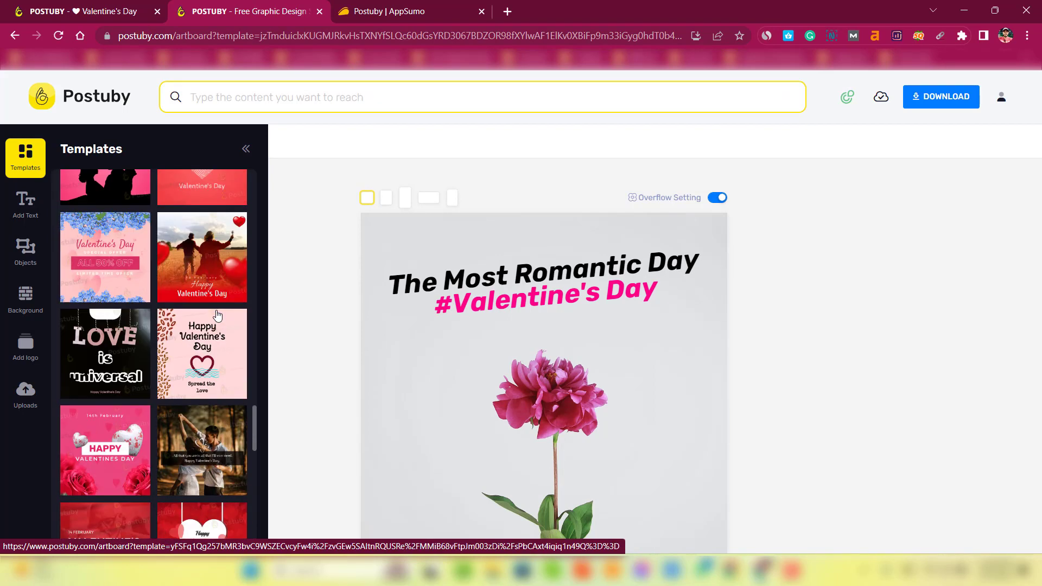
pyautogui.scroll(-10, 218, 315)
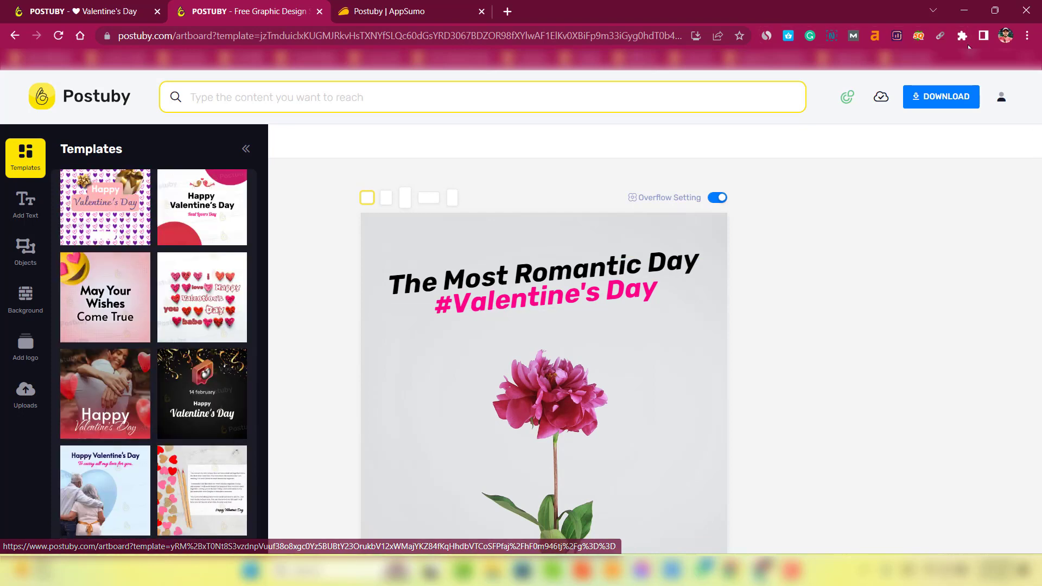
# - Download the square flower design and dismiss the download notices
pyautogui.click(928, 99)
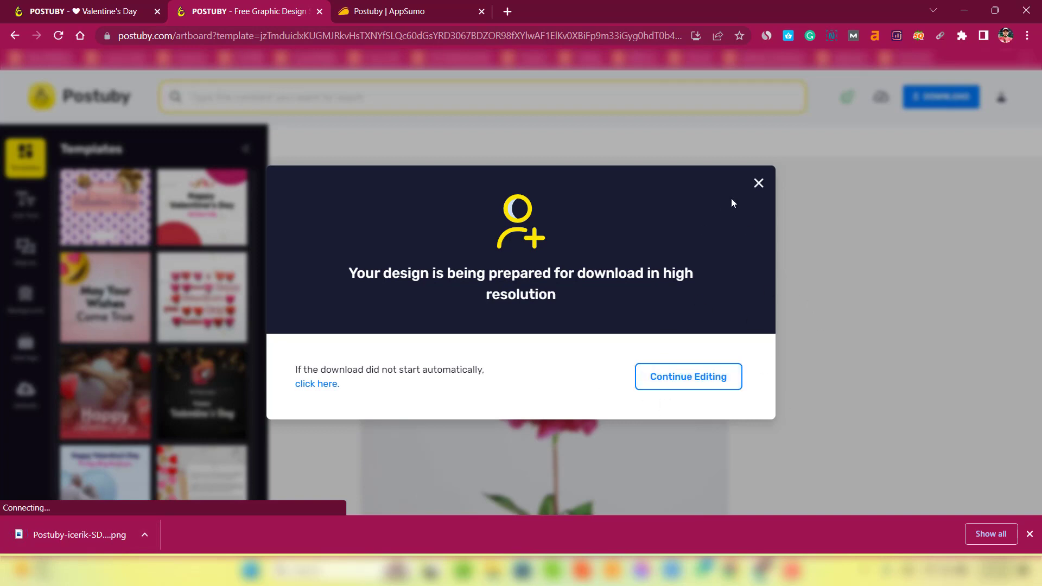
pyautogui.click(758, 185)
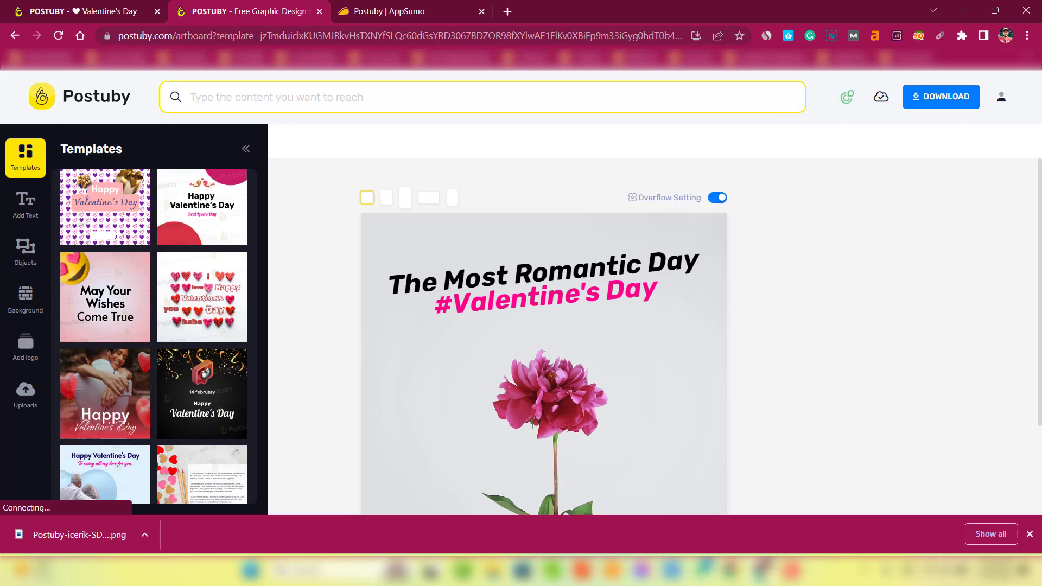
pyautogui.click(1030, 534)
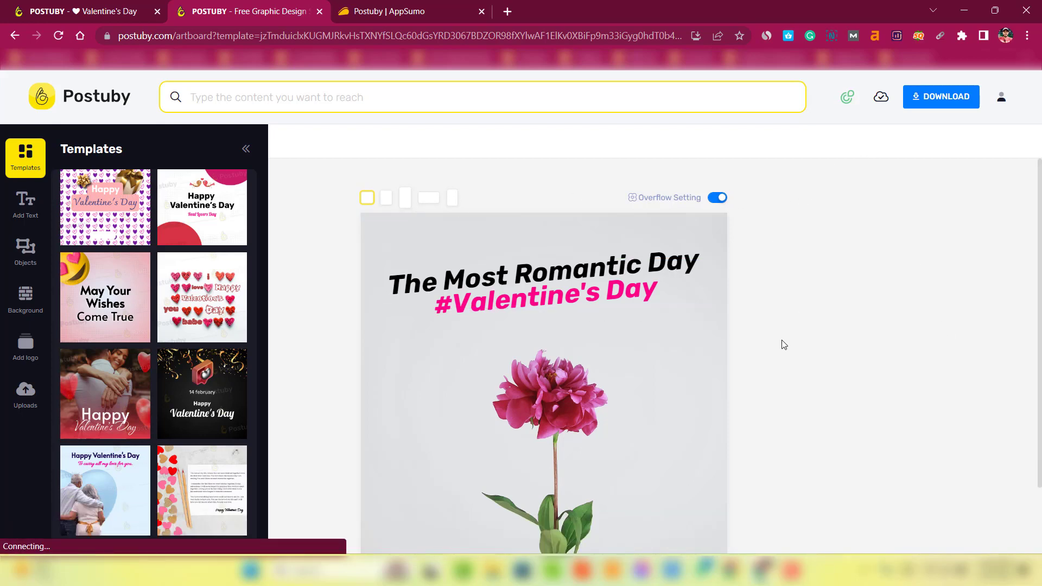
pyautogui.scroll(-1, 744, 400)
pyautogui.scroll(1, 744, 400)
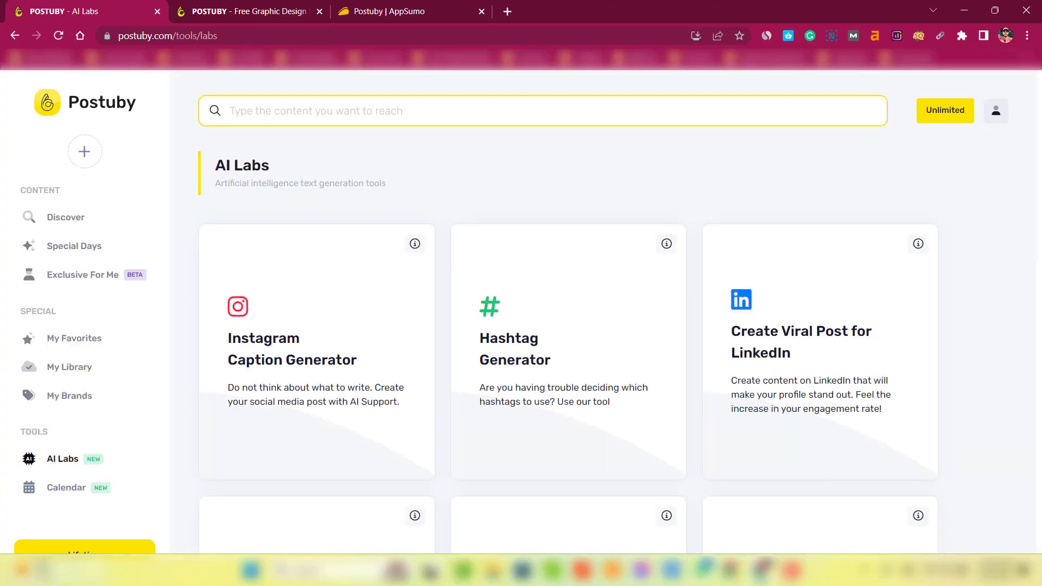
# - Generate a caption with the Instagram Caption Generator in AI Labs, using the copied text without its hash sign, "Valentine's Day", as the topic
pyautogui.click(355, 344)
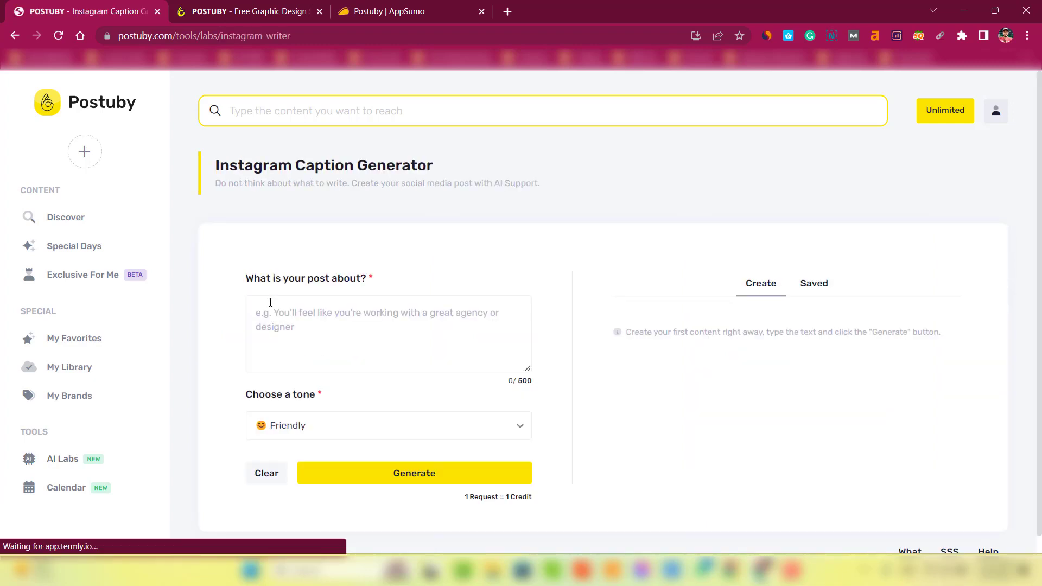
pyautogui.rightClick(289, 322)
pyautogui.click(320, 195)
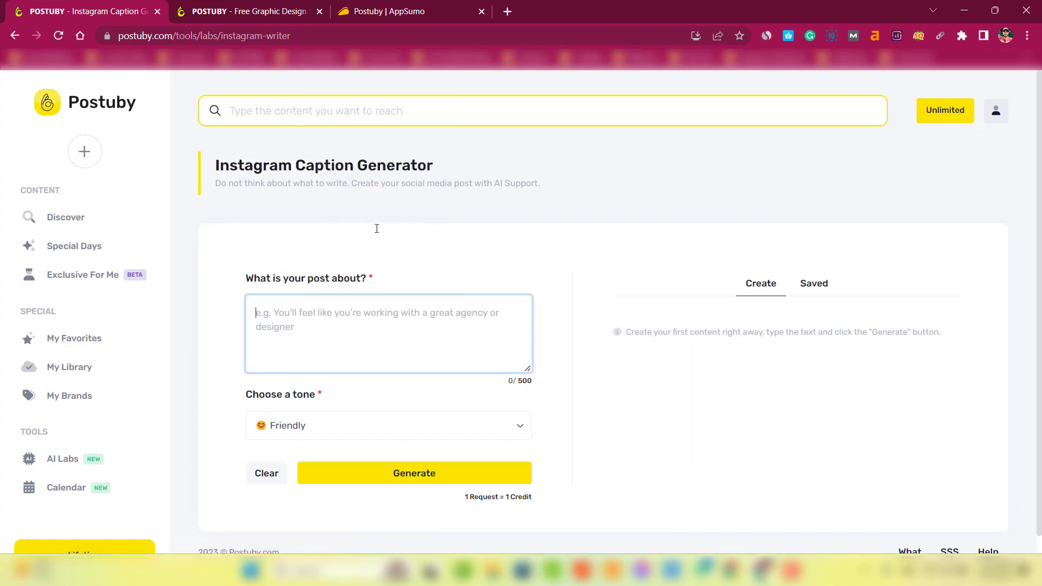
pyautogui.write("#Valentine's Day")
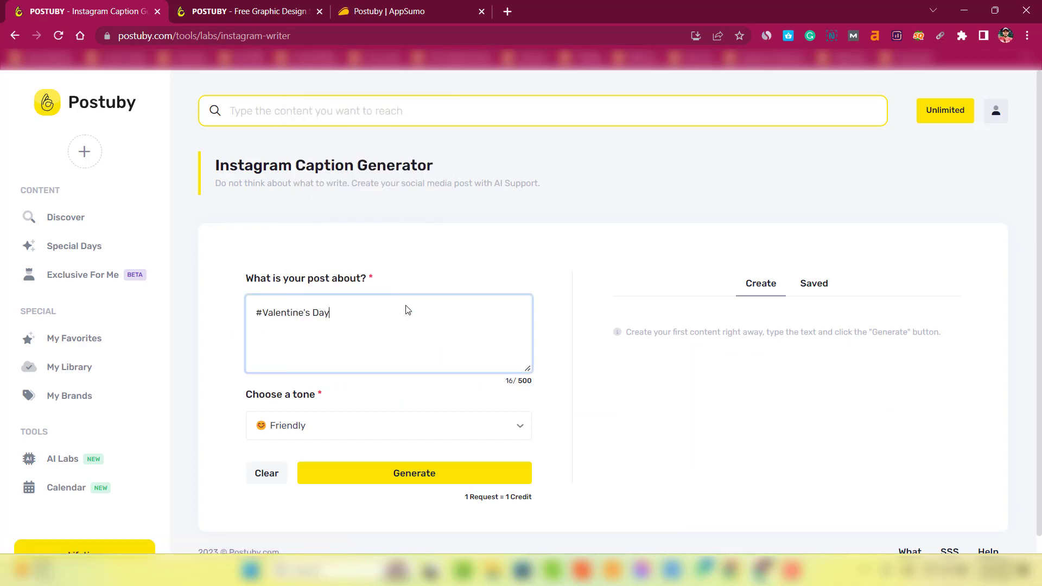
pyautogui.click(263, 314)
pyautogui.press('BackSpace')
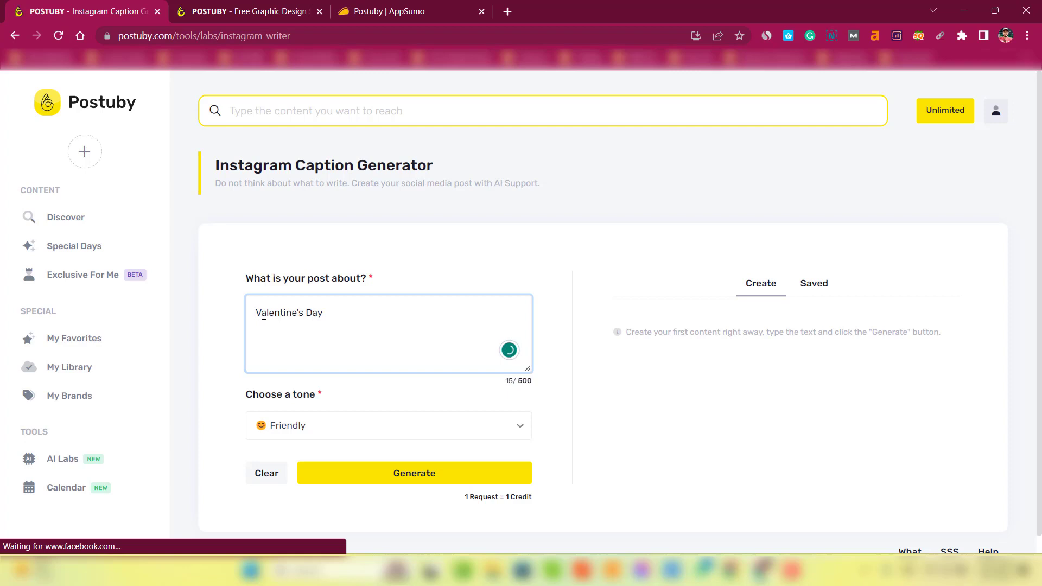
pyautogui.click(343, 476)
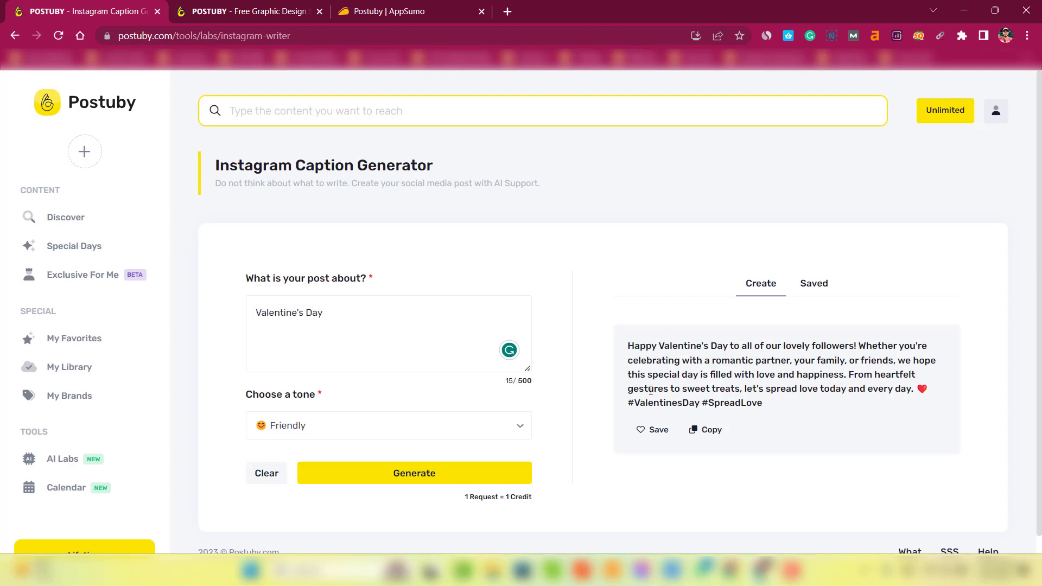
# - Highlight the generated caption and run the Hashtag Generator in AI Labs with the pasted keyword "#Valentine's Day"
pyautogui.tripleClick(781, 408)
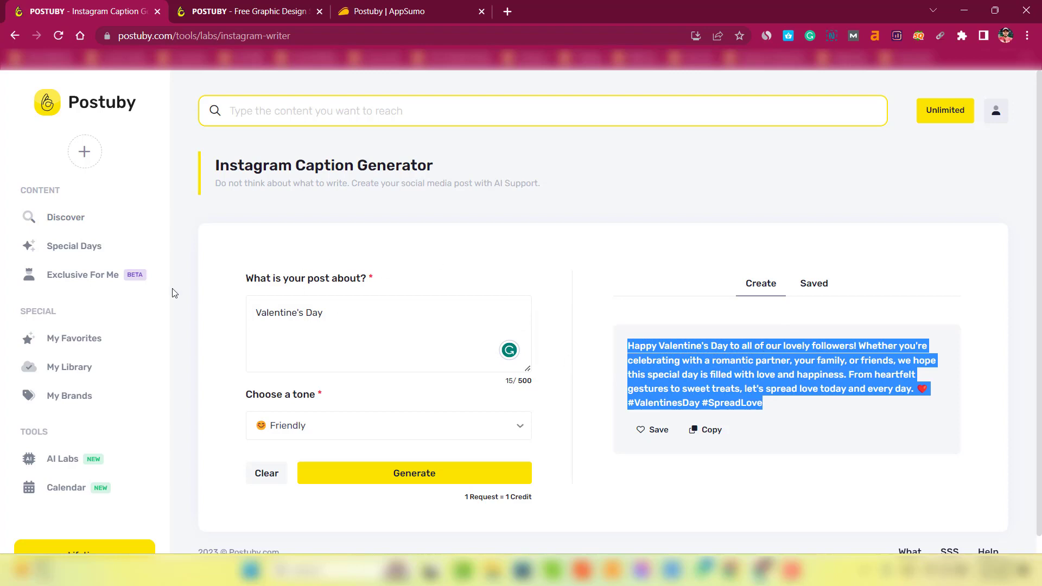
pyautogui.click(74, 462)
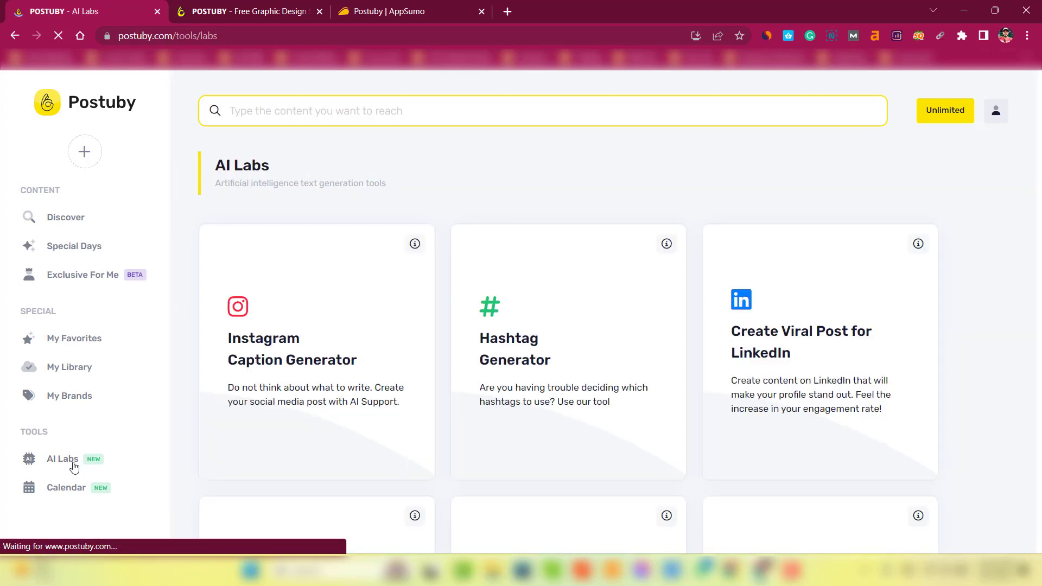
pyautogui.click(575, 317)
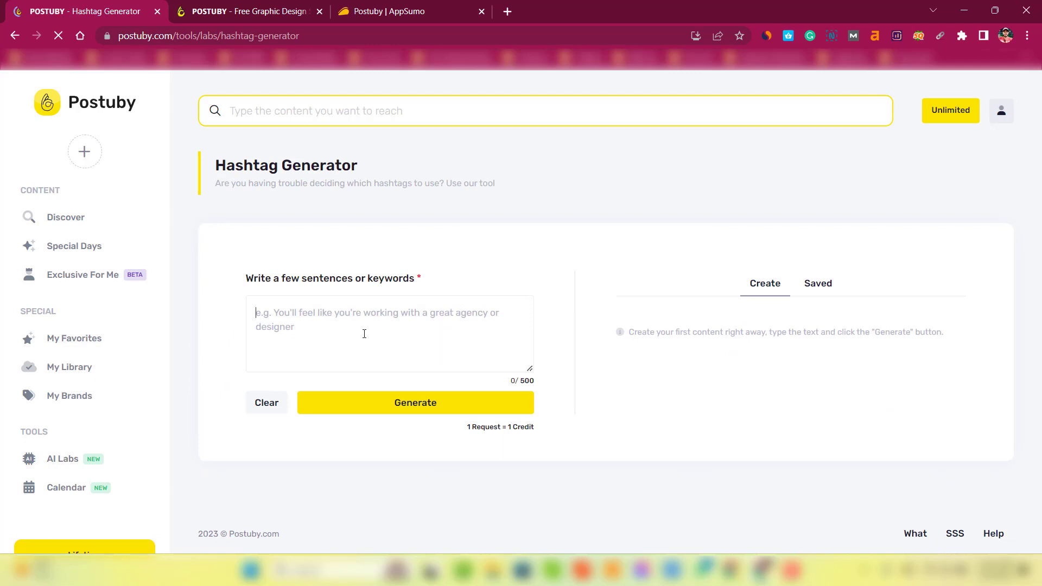
pyautogui.rightClick(363, 333)
pyautogui.click(398, 204)
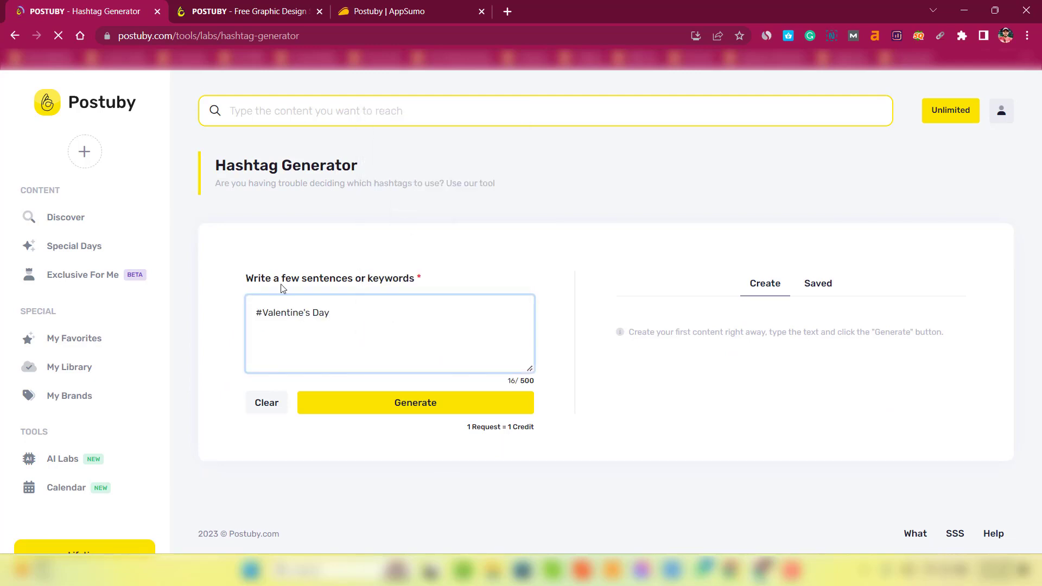
pyautogui.click(401, 407)
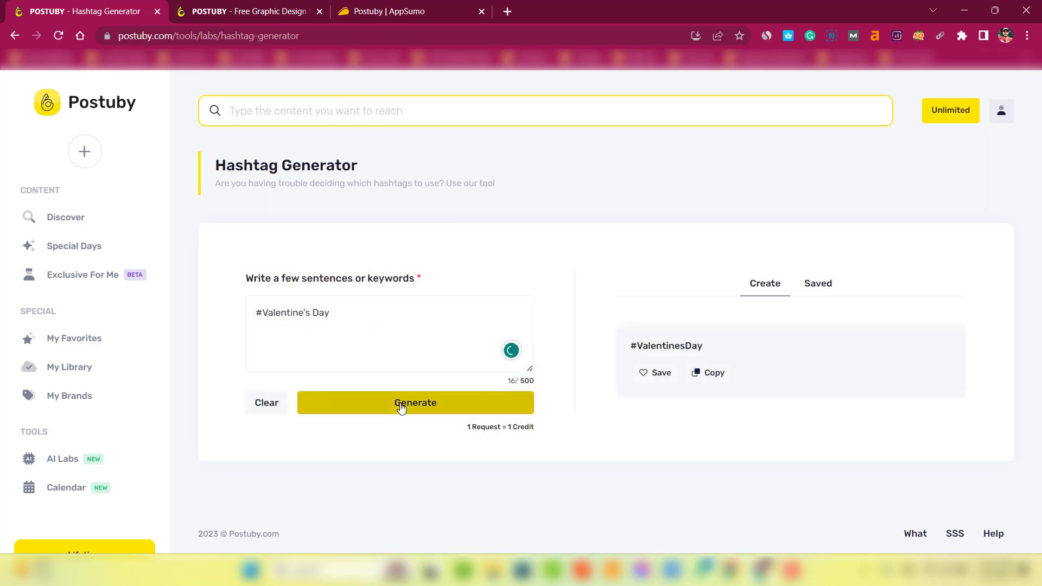
# - Remove the hash sign from the keyword, generate hashtags for "Valentine's Day" and highlight the new hashtag set
pyautogui.click(266, 314)
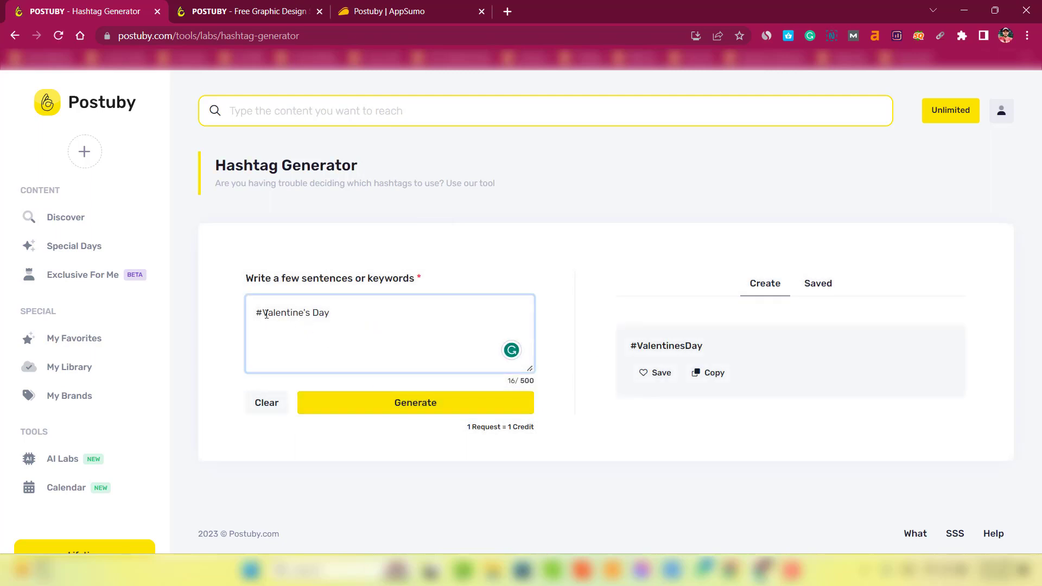
pyautogui.press('BackSpace')
pyautogui.click(399, 412)
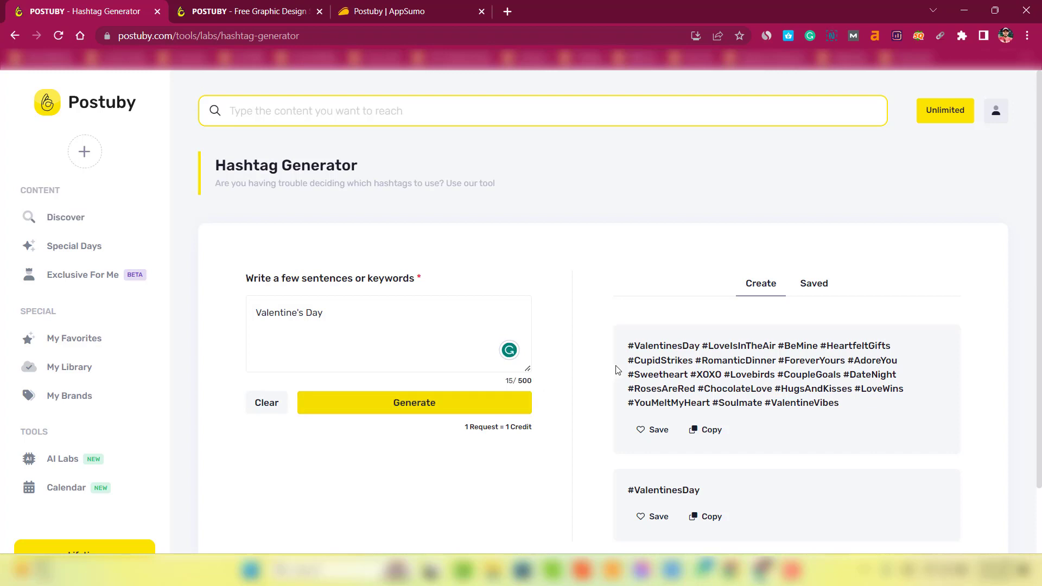
pyautogui.moveTo(626, 346); pyautogui.dragTo(865, 415)
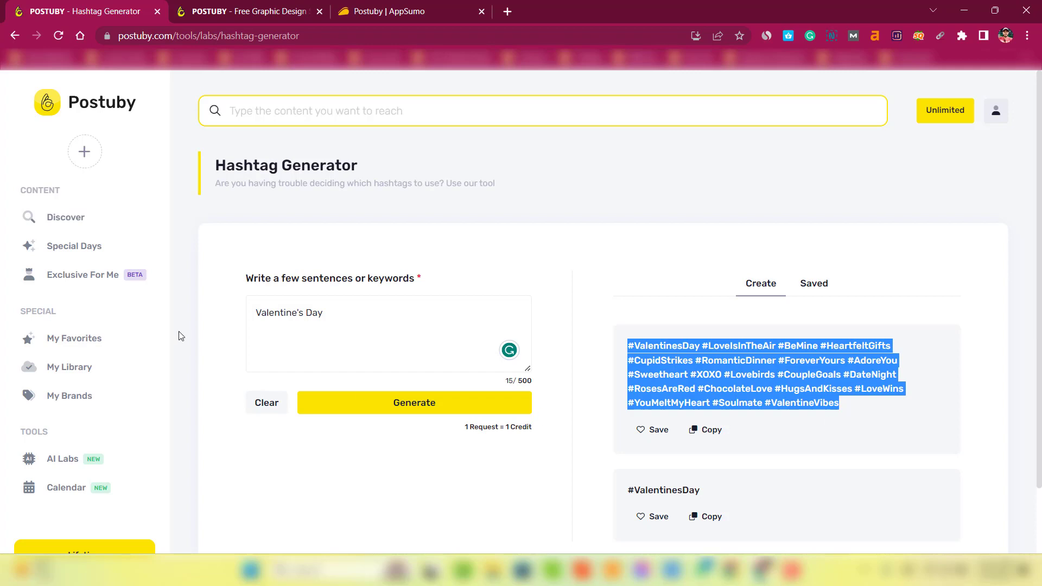
# - Look through the AI Labs tools, read how the SEO Compatible Blog Post Generator works and open it
pyautogui.click(82, 462)
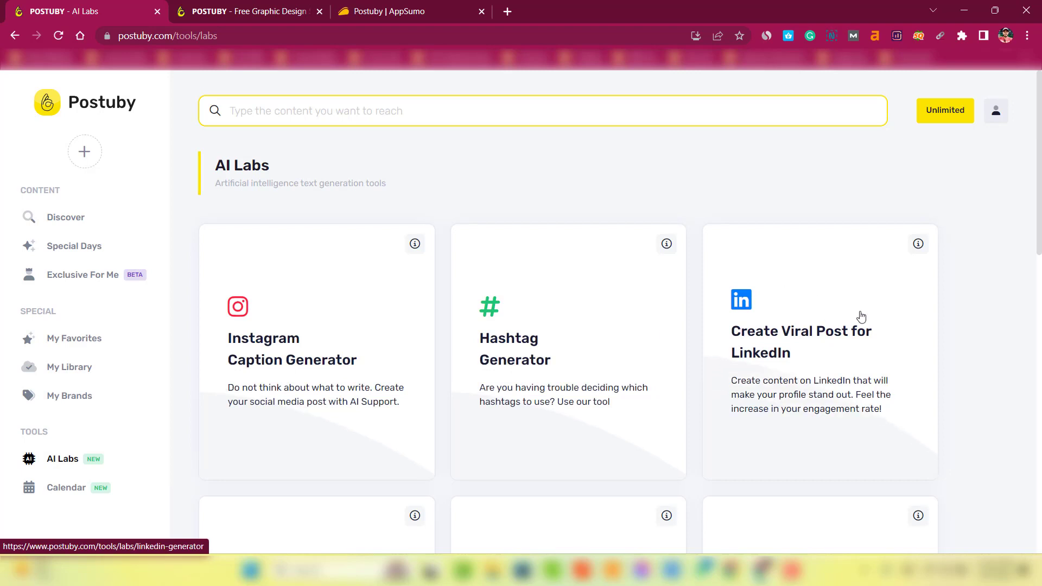
pyautogui.scroll(-3, 760, 337)
pyautogui.scroll(-2, 575, 400)
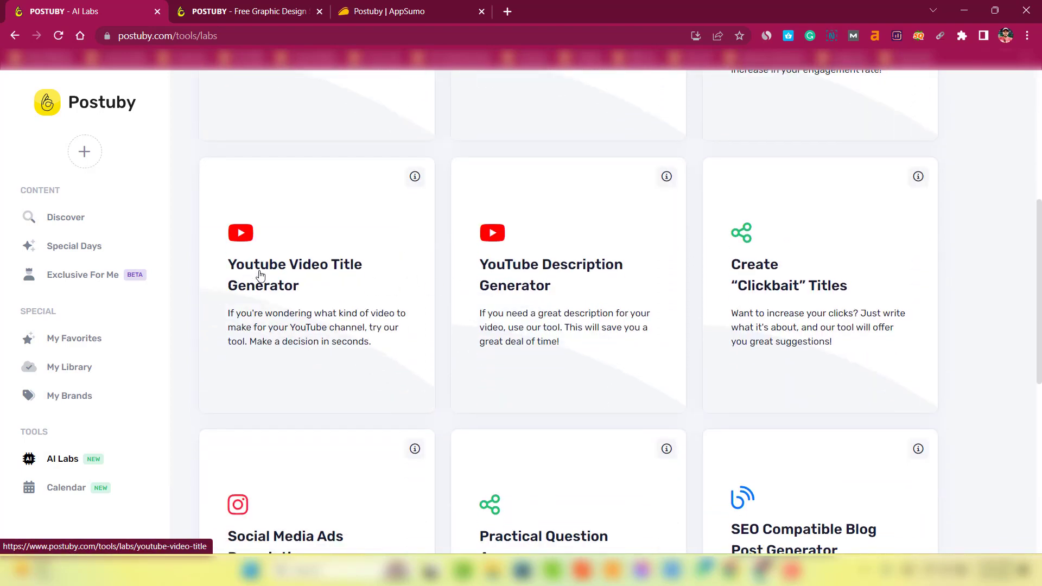
pyautogui.scroll(-4, 803, 310)
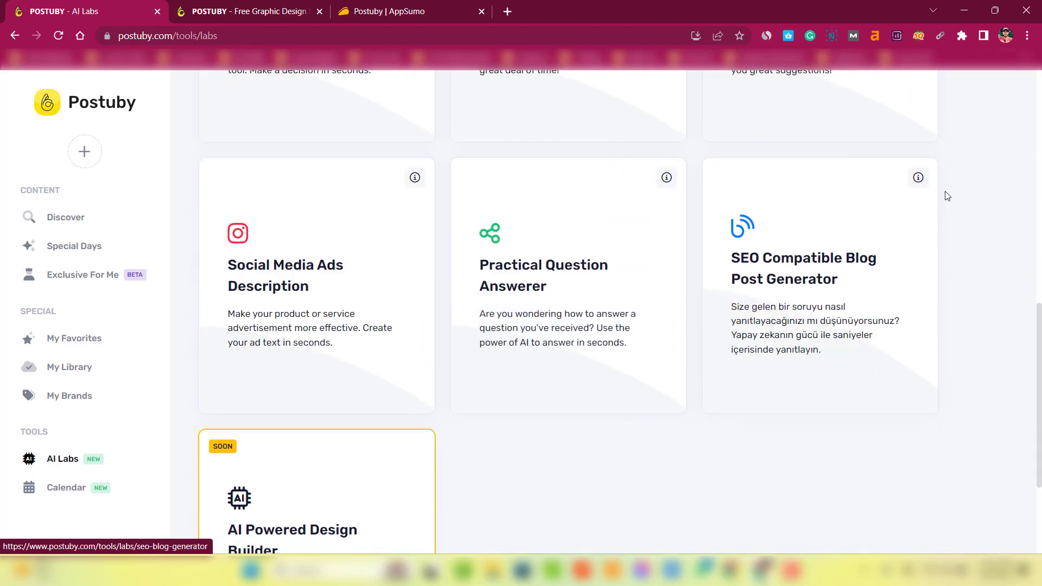
pyautogui.moveTo(920, 178)
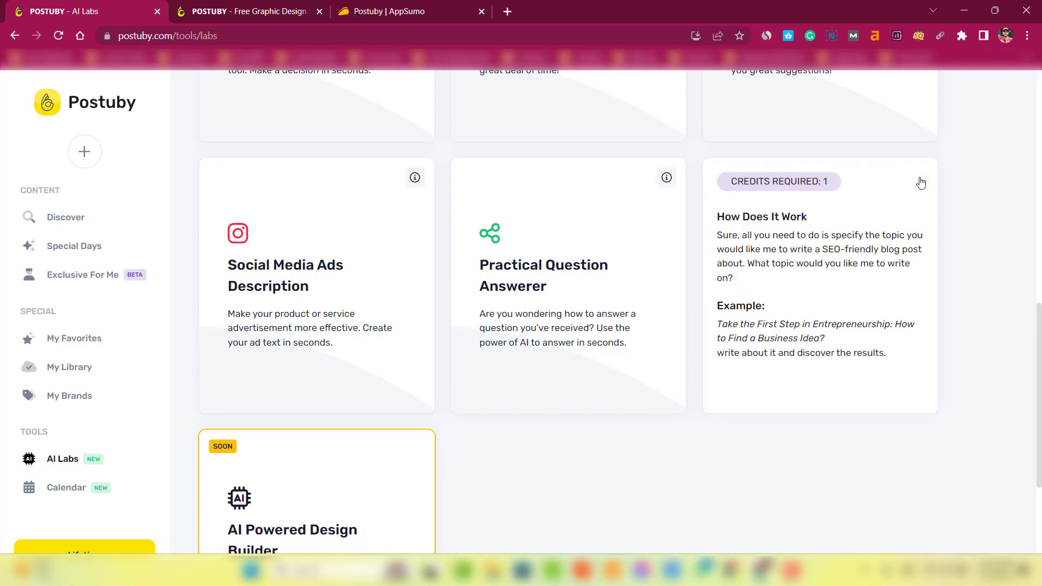
pyautogui.click(848, 294)
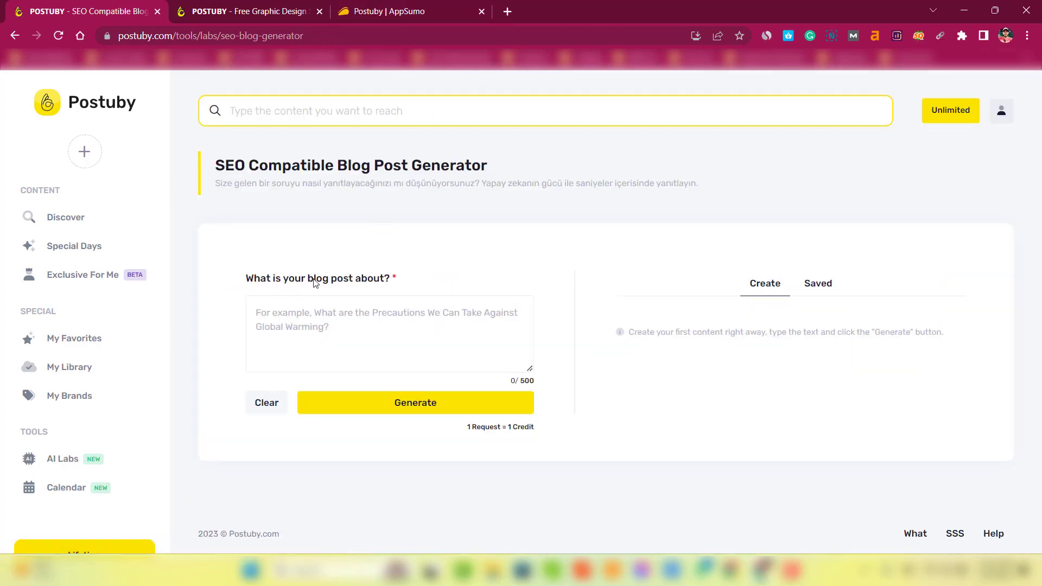
# - Paste the copied text as the blog post topic without its hash sign, "Valentine's Day", and highlight the credit cost per request
pyautogui.rightClick(380, 309)
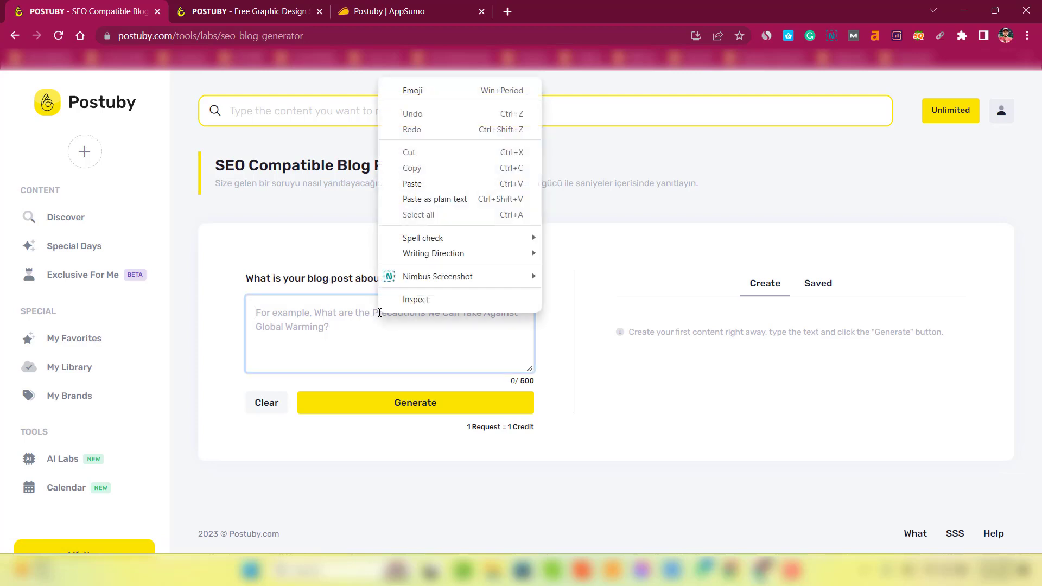
pyautogui.click(427, 184)
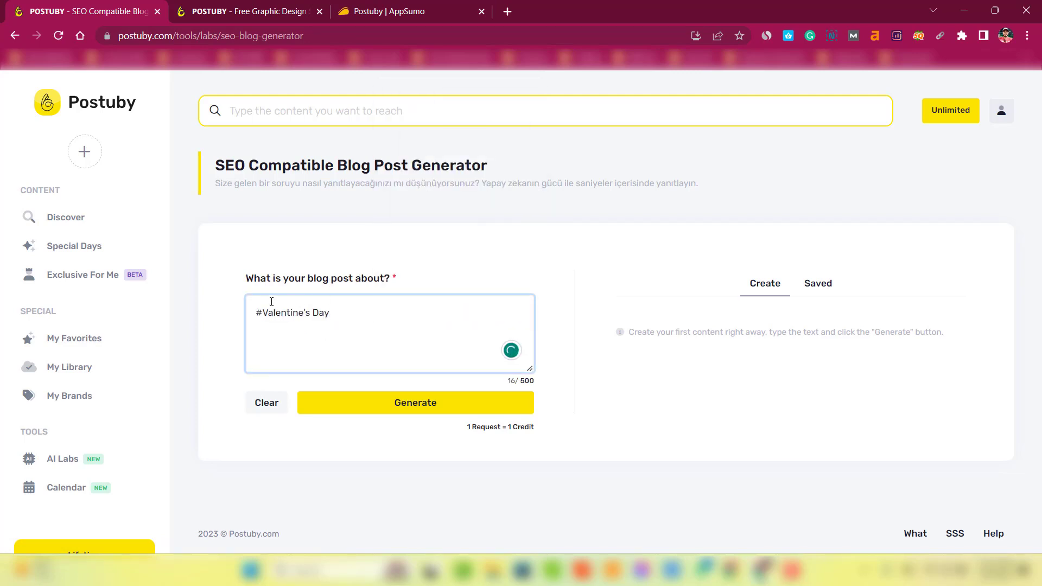
pyautogui.click(264, 318)
pyautogui.press('BackSpace')
pyautogui.moveTo(466, 428); pyautogui.dragTo(550, 432)
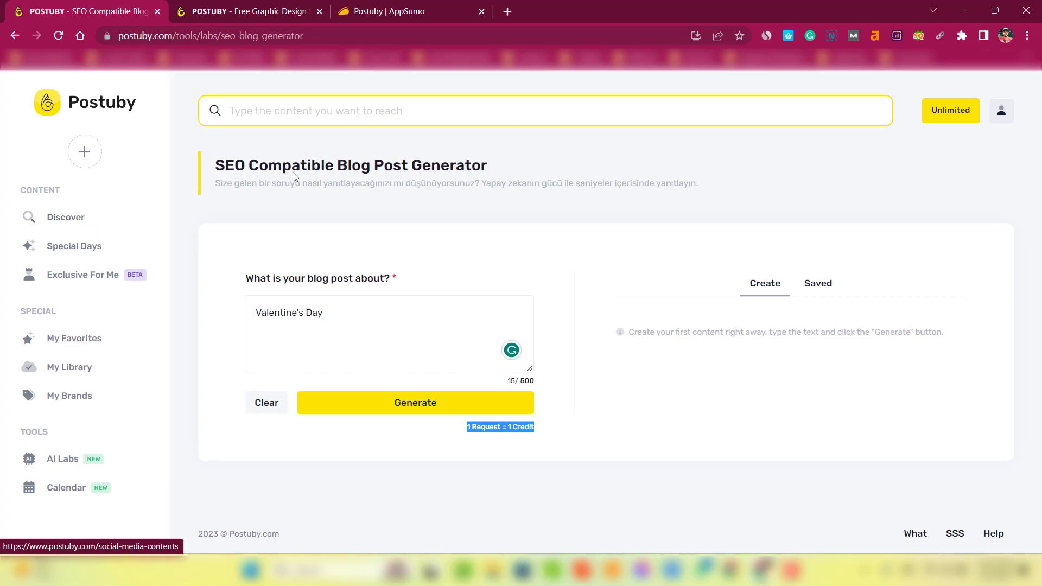
# - Switch to the AppSumo page to check Plan 1's monthly credits and price, and return to the blog post generator
pyautogui.click(409, 11)
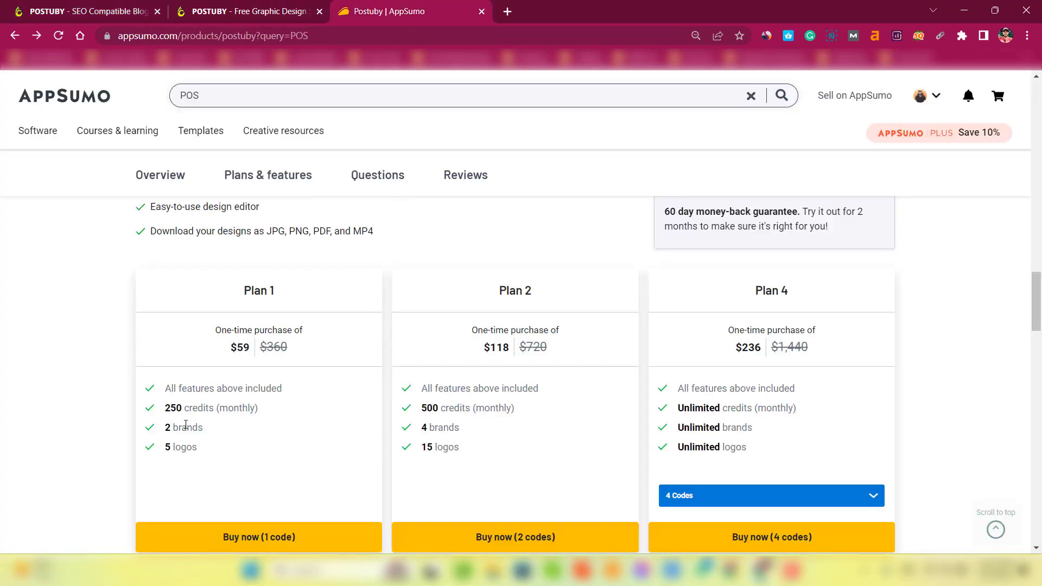
pyautogui.moveTo(165, 409); pyautogui.dragTo(263, 409)
pyautogui.moveTo(231, 347); pyautogui.dragTo(251, 348)
pyautogui.click(219, 6)
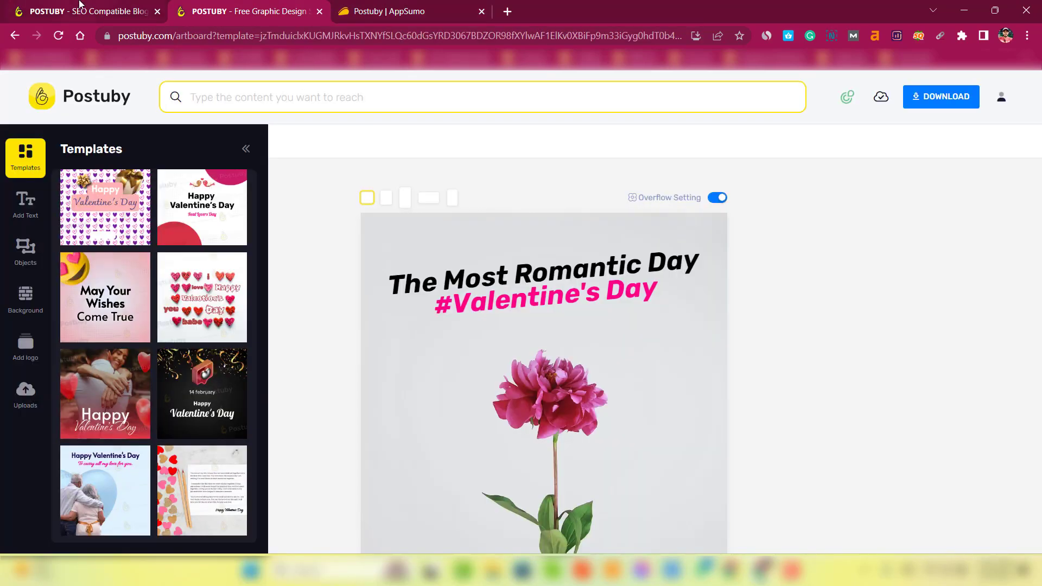
pyautogui.click(81, 6)
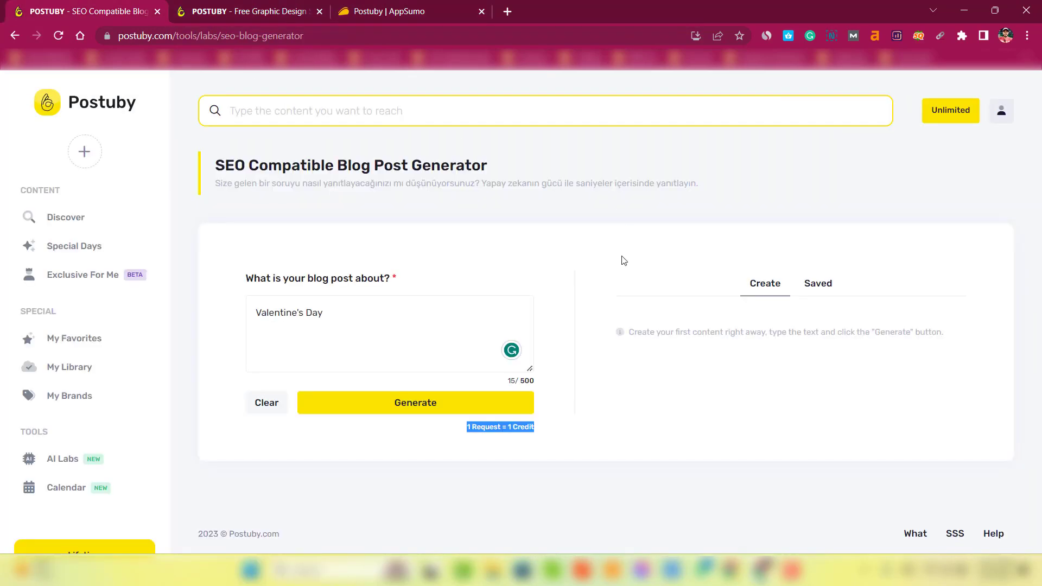
pyautogui.click(350, 457)
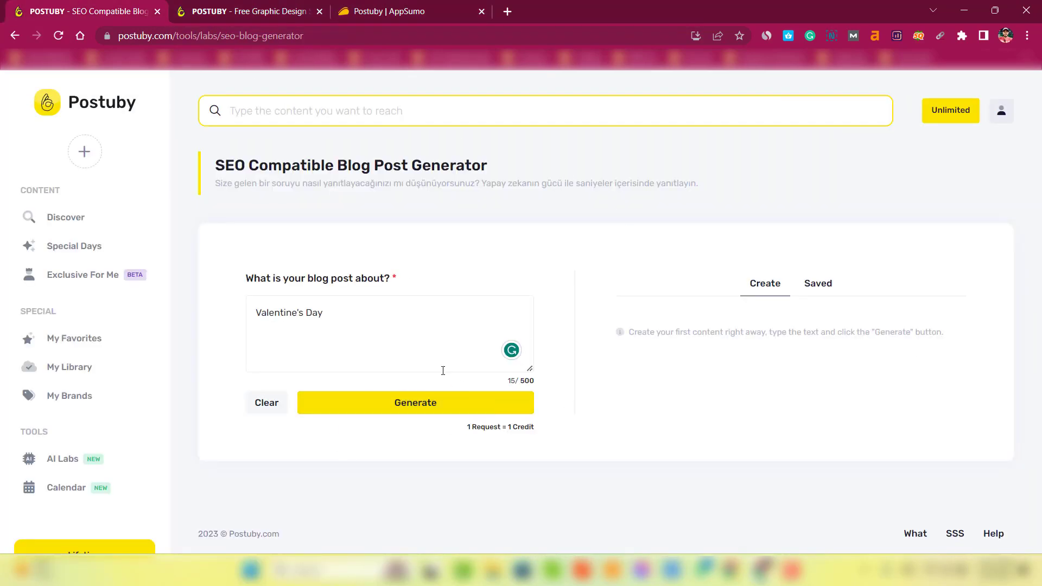
# - Generate the blog post about "Valentine's Day" and read through the whole text
pyautogui.click(392, 408)
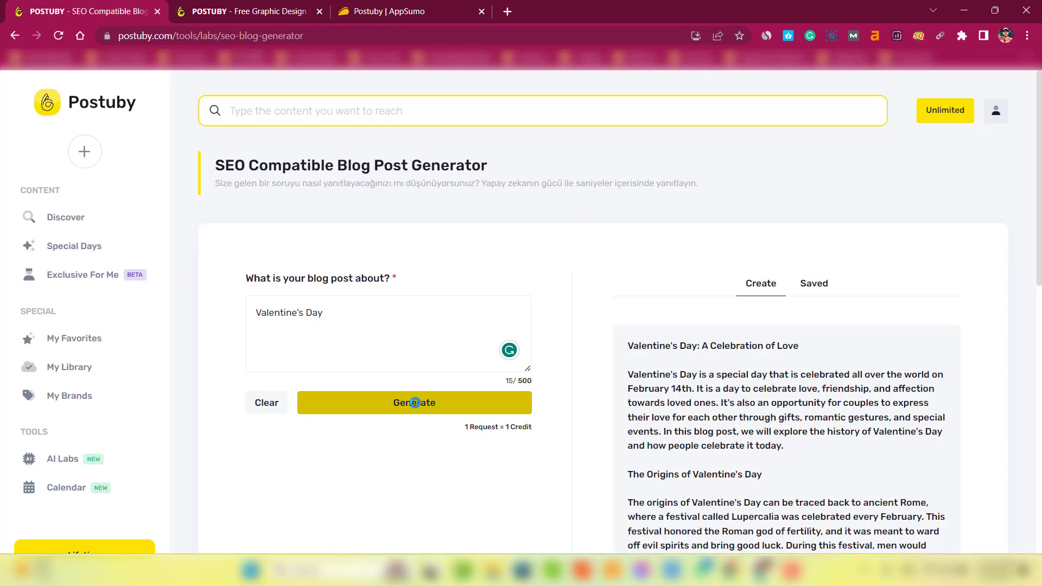
pyautogui.scroll(-10, 820, 380)
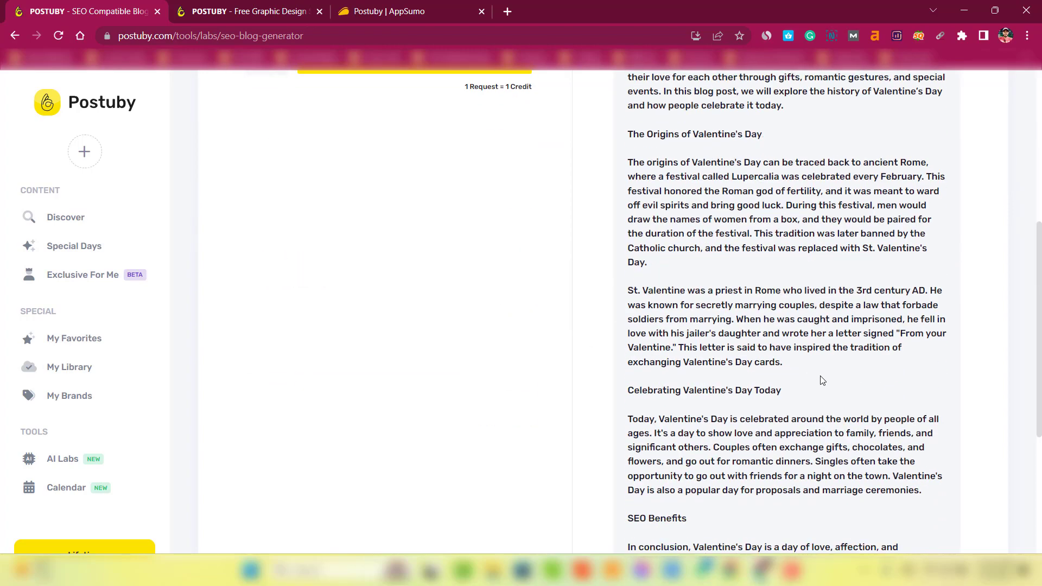
pyautogui.scroll(5, 840, 443)
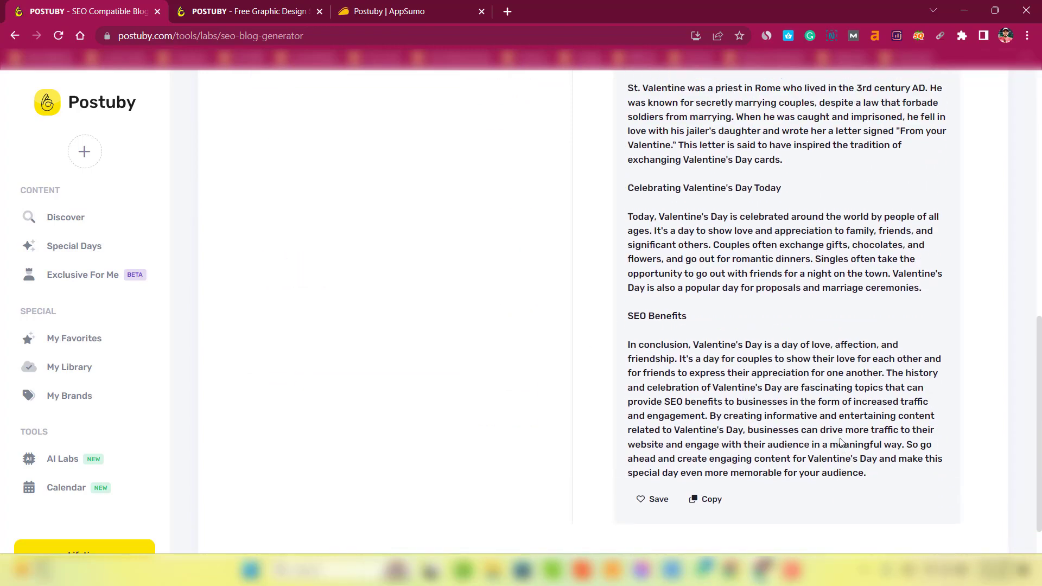
pyautogui.scroll(5, 840, 443)
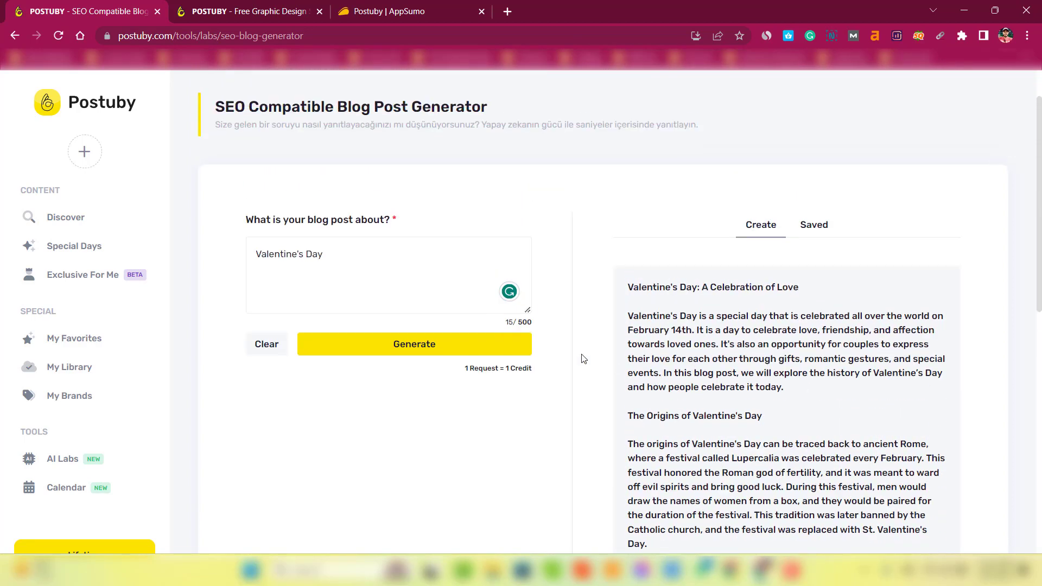
# - Replace the blog post topic with "HOW TO MAKE MONEY ONLINE" and generate a new post
pyautogui.moveTo(350, 255); pyautogui.dragTo(230, 258)
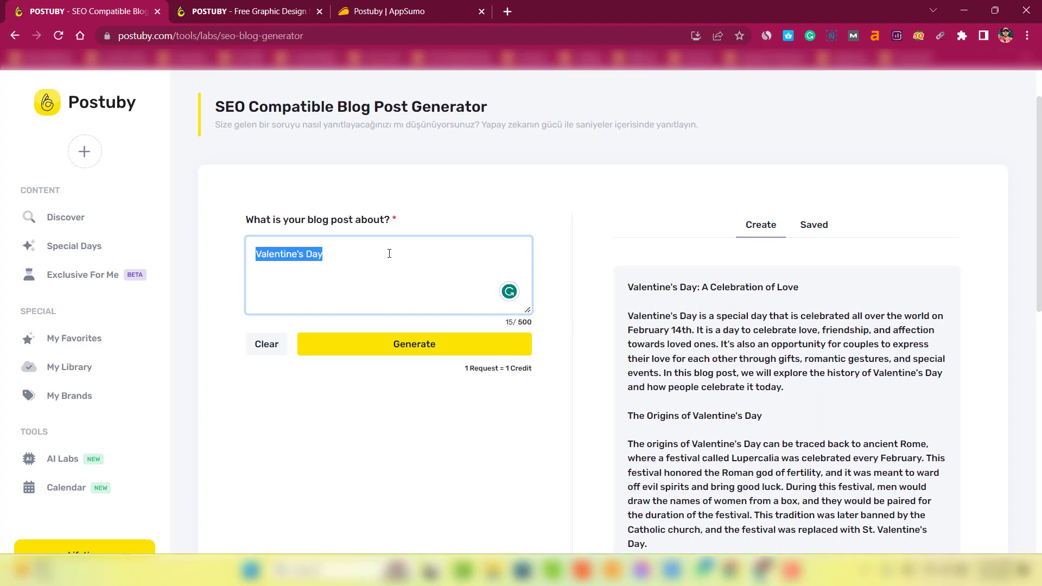
pyautogui.press('BackSpace')
pyautogui.write('HOW TO MAKE MONEY ONLINE')
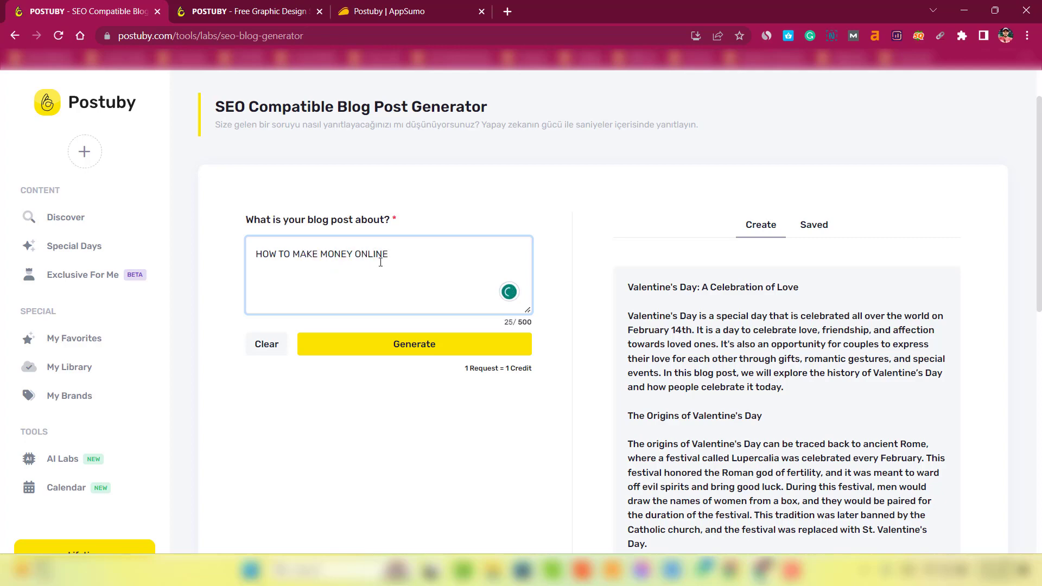
pyautogui.click(417, 349)
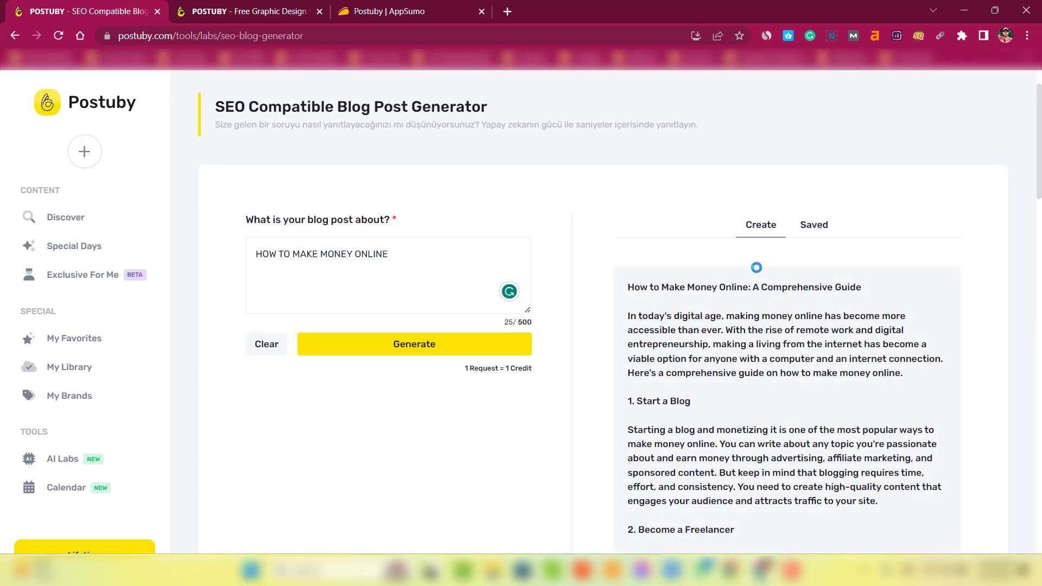
# - Go back to the Sale Templates page and browse the sale designs offered there
pyautogui.hotkey('alt', 'Left')
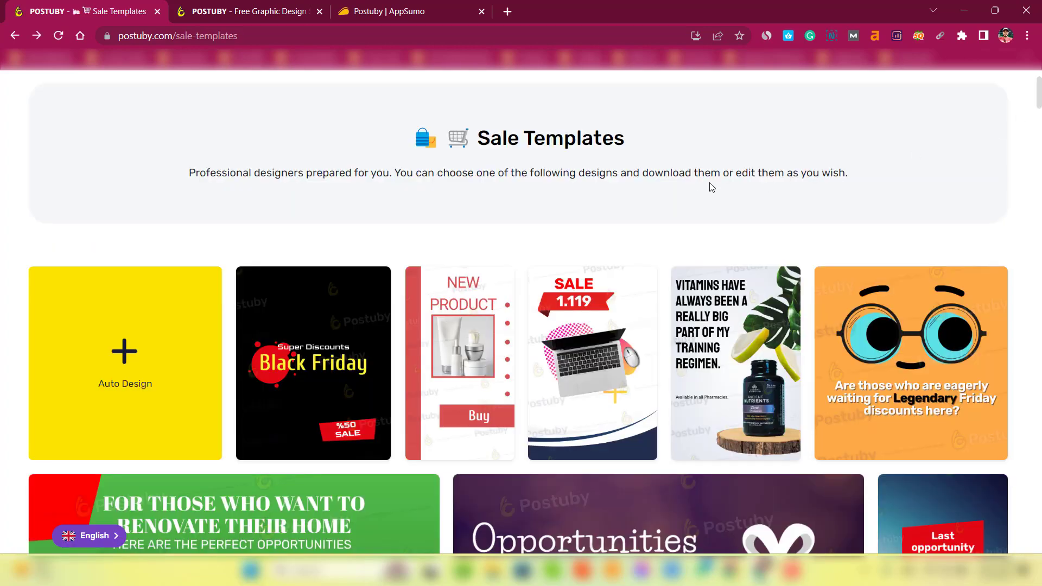
pyautogui.scroll(-4, 703, 210)
pyautogui.scroll(-5, 702, 350)
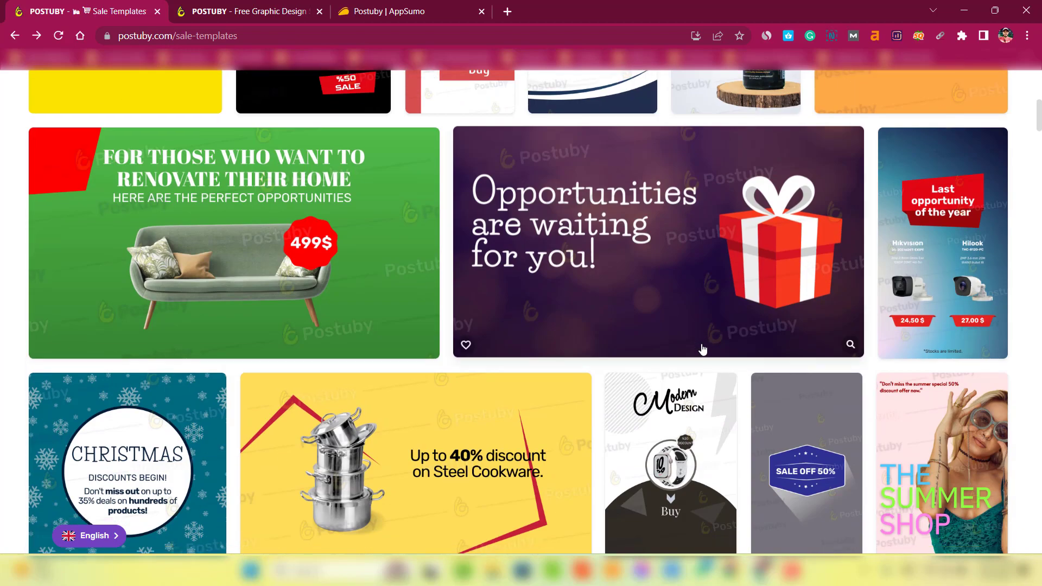
pyautogui.scroll(-1, 702, 350)
pyautogui.scroll(-5, 703, 349)
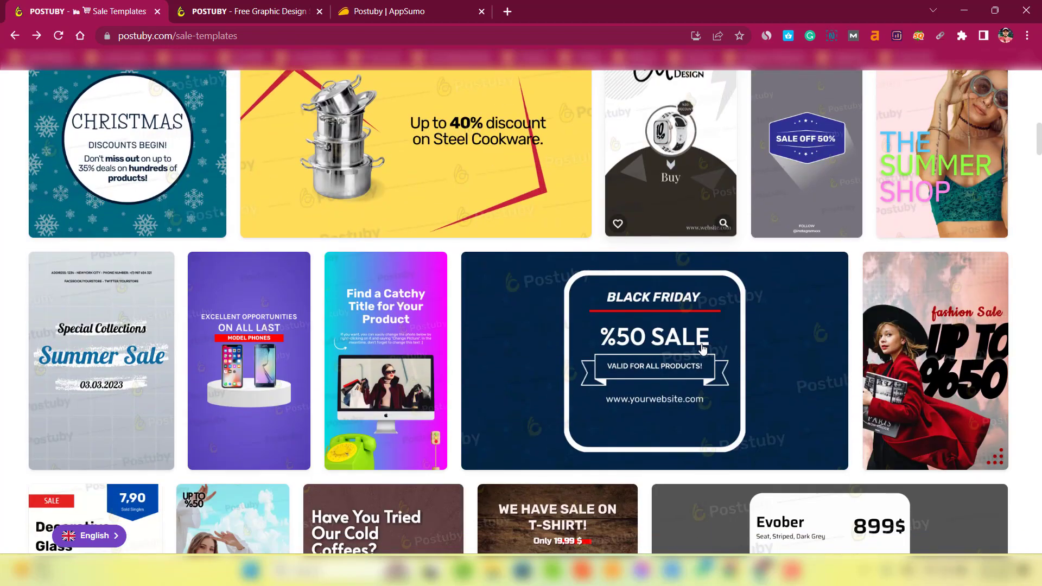
pyautogui.scroll(-1, 702, 348)
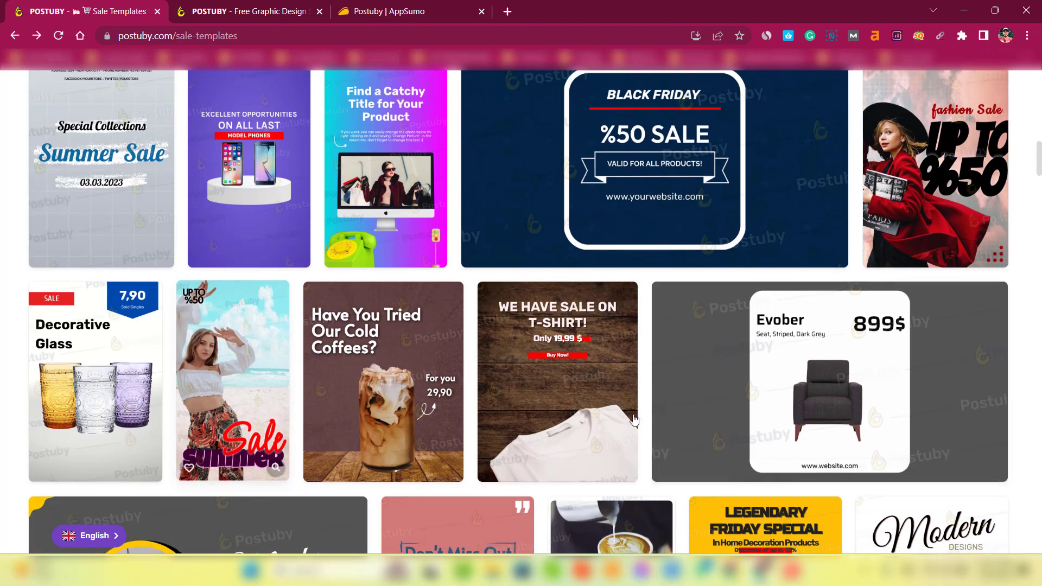
pyautogui.scroll(-2, 774, 419)
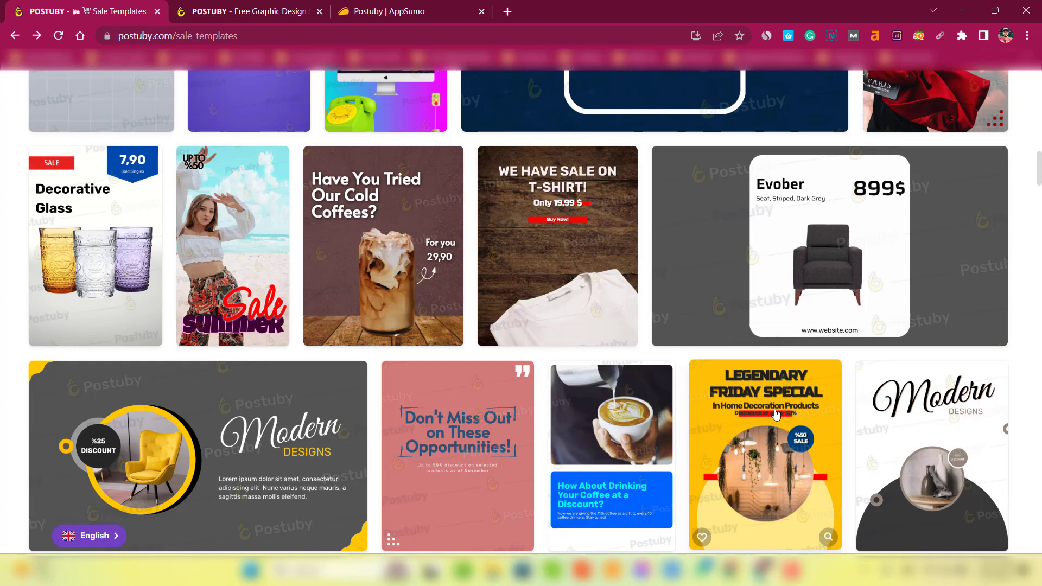
pyautogui.scroll(5, 776, 414)
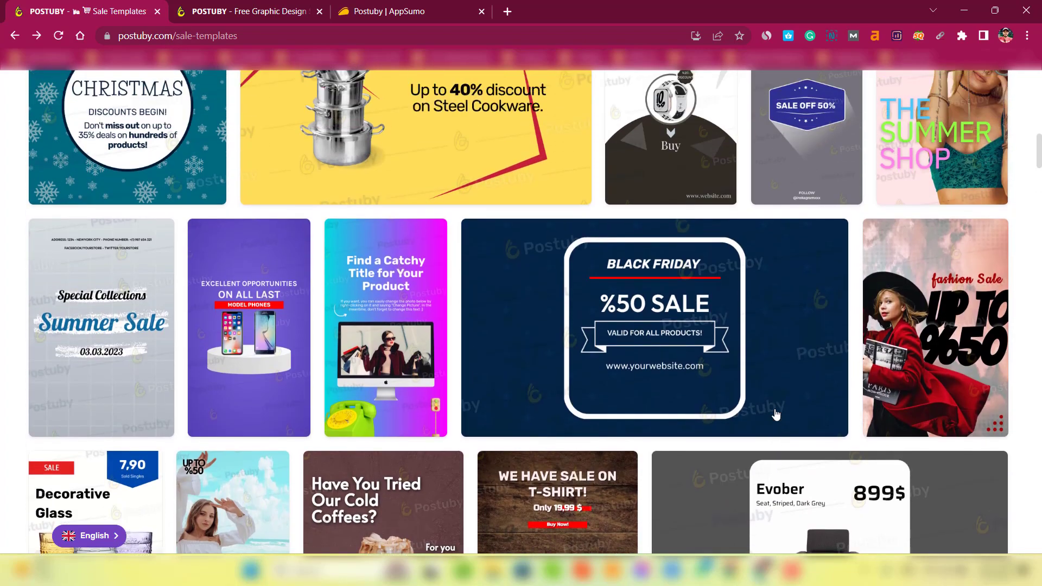
pyautogui.scroll(2, 776, 413)
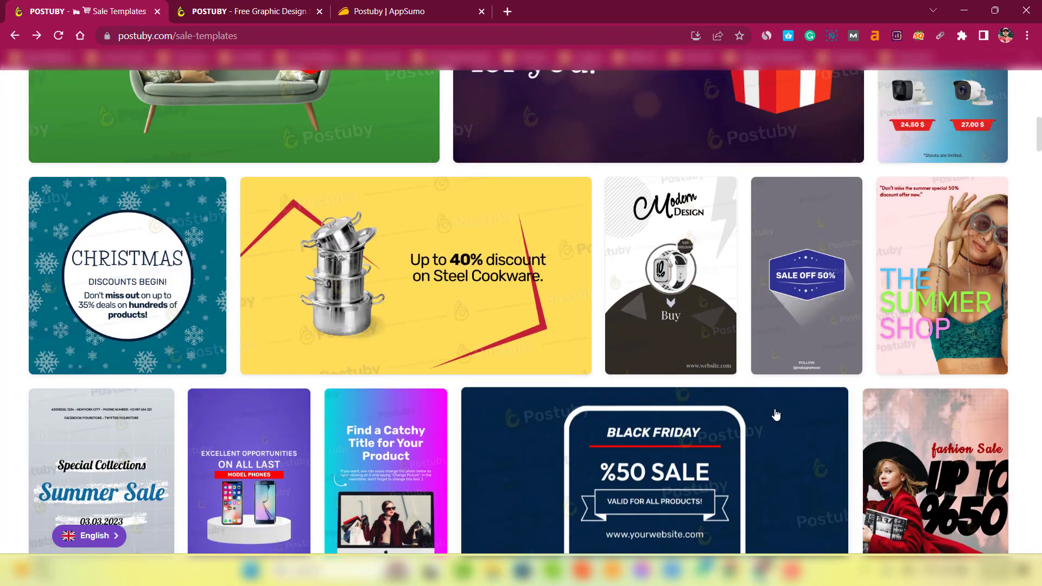
pyautogui.scroll(3, 203, 358)
pyautogui.scroll(6, 202, 359)
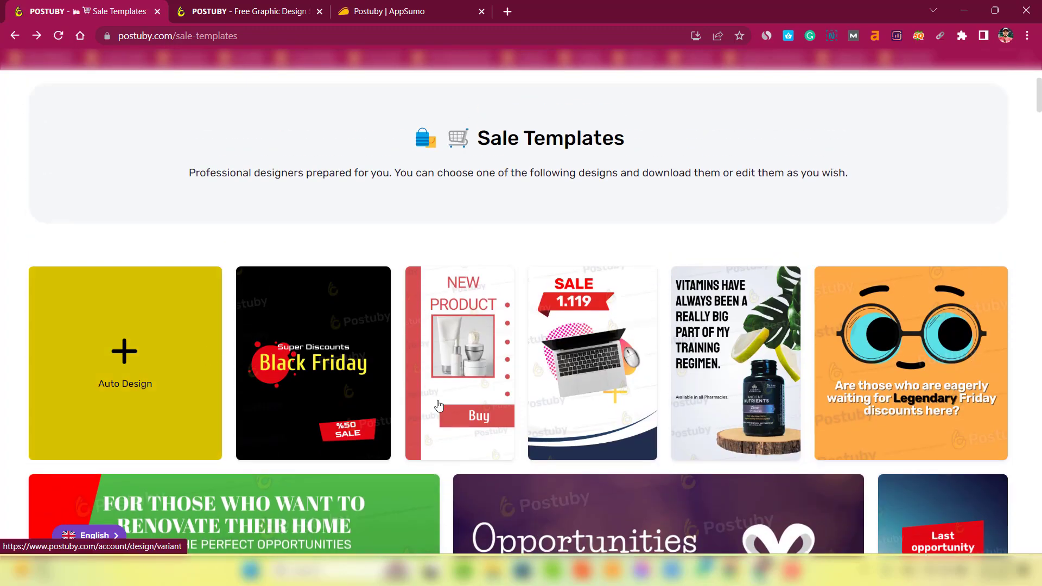
# - Switch to the AppSumo page and highlight the template, background and cloud storage entries among the features included in all plans
pyautogui.scroll(2, 407, 405)
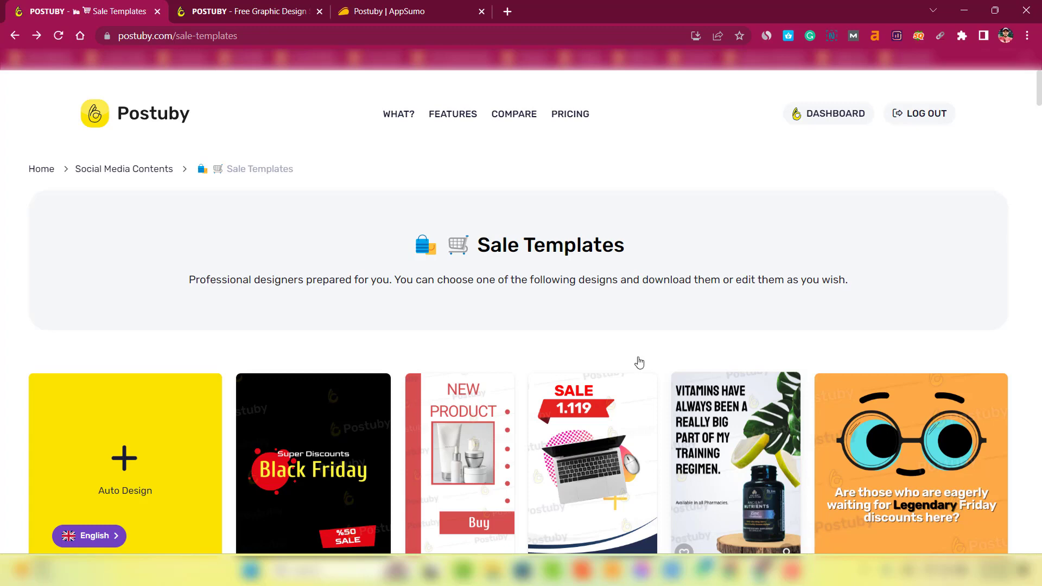
pyautogui.click(400, 11)
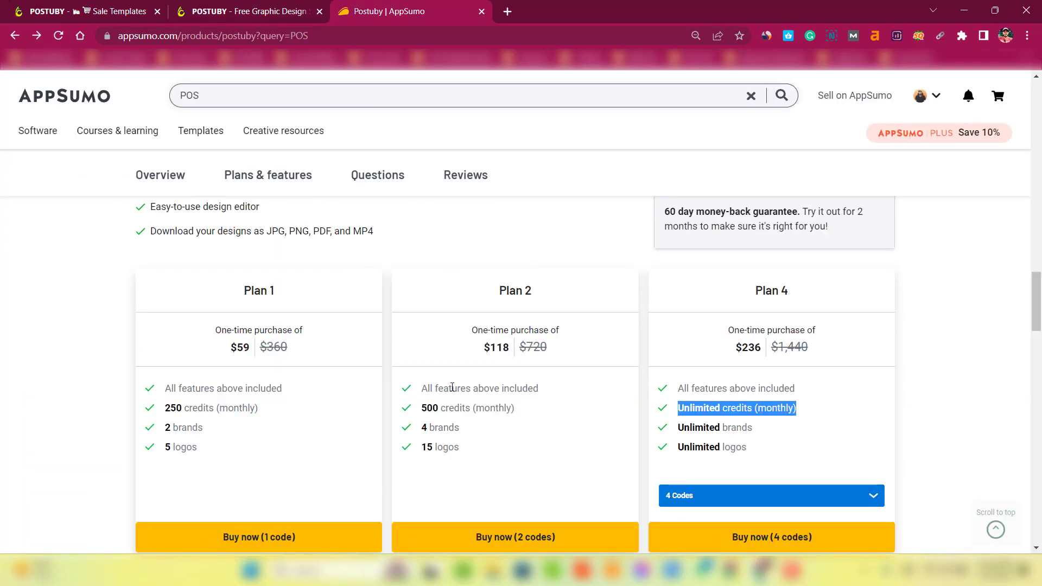
pyautogui.scroll(7, 145, 492)
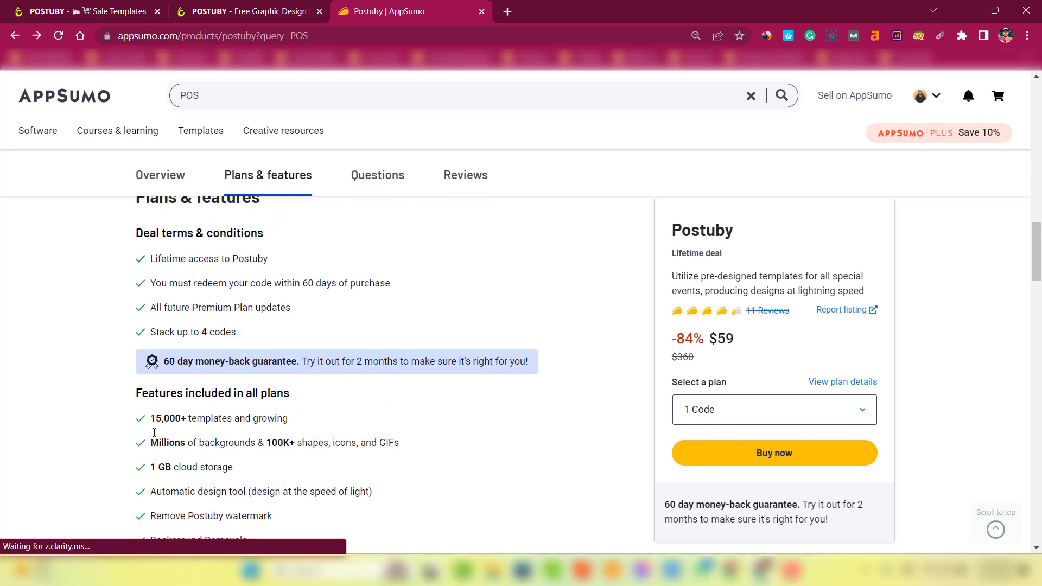
pyautogui.moveTo(150, 418); pyautogui.dragTo(304, 419)
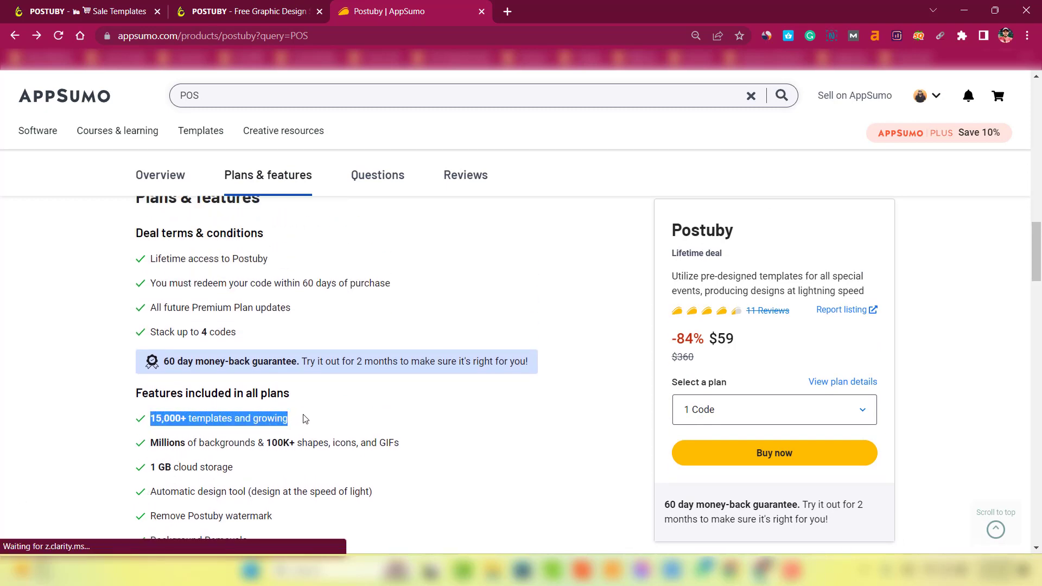
pyautogui.moveTo(158, 442); pyautogui.dragTo(411, 440)
pyautogui.scroll(-1, 157, 413)
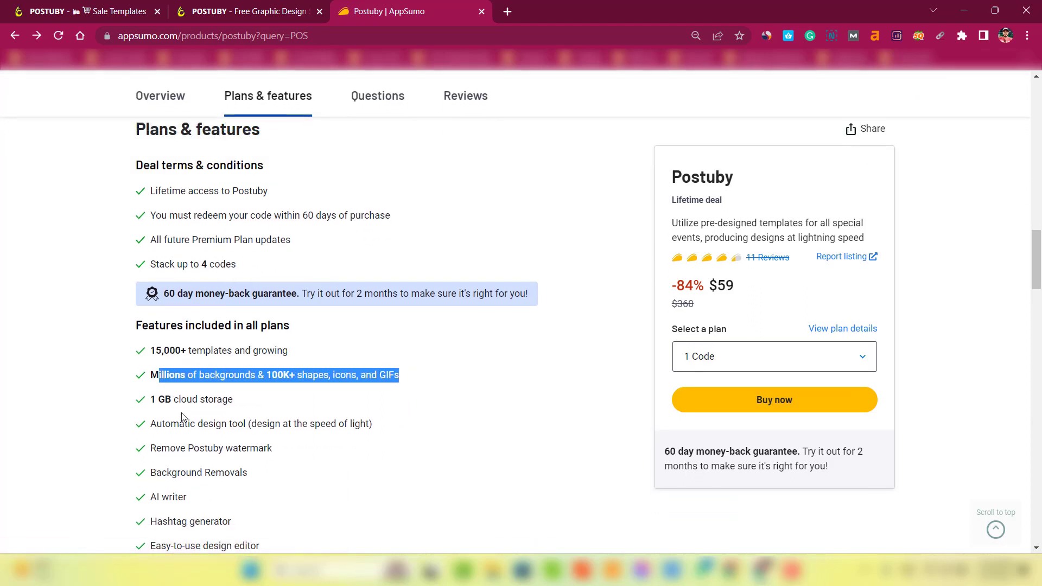
pyautogui.click(158, 400)
pyautogui.moveTo(158, 400); pyautogui.dragTo(261, 403)
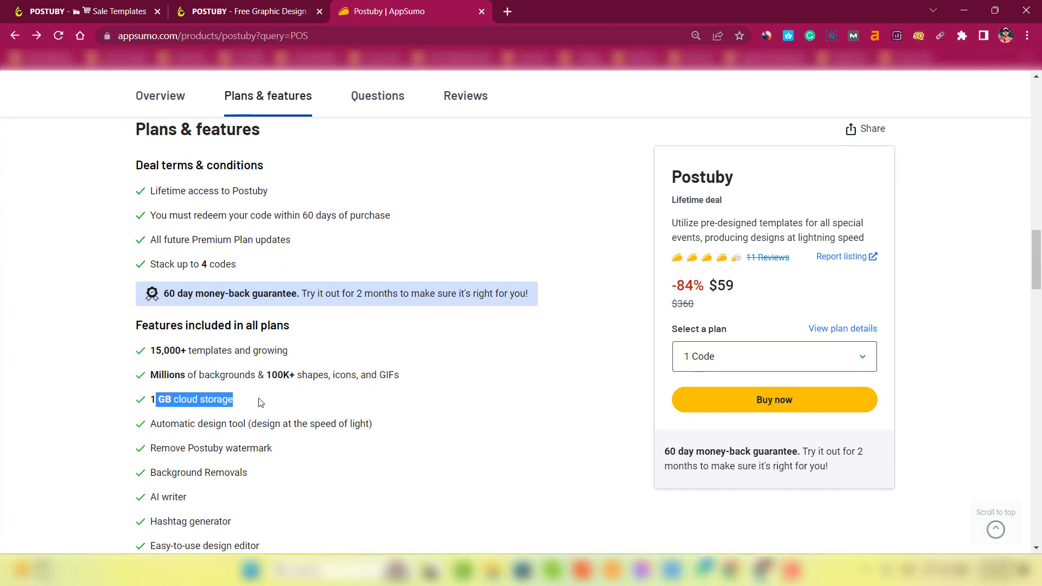
# - Look over the remaining deal terms and plan features, and return to the Valentine's Day design in the Postuby editor
pyautogui.scroll(2, 471, 396)
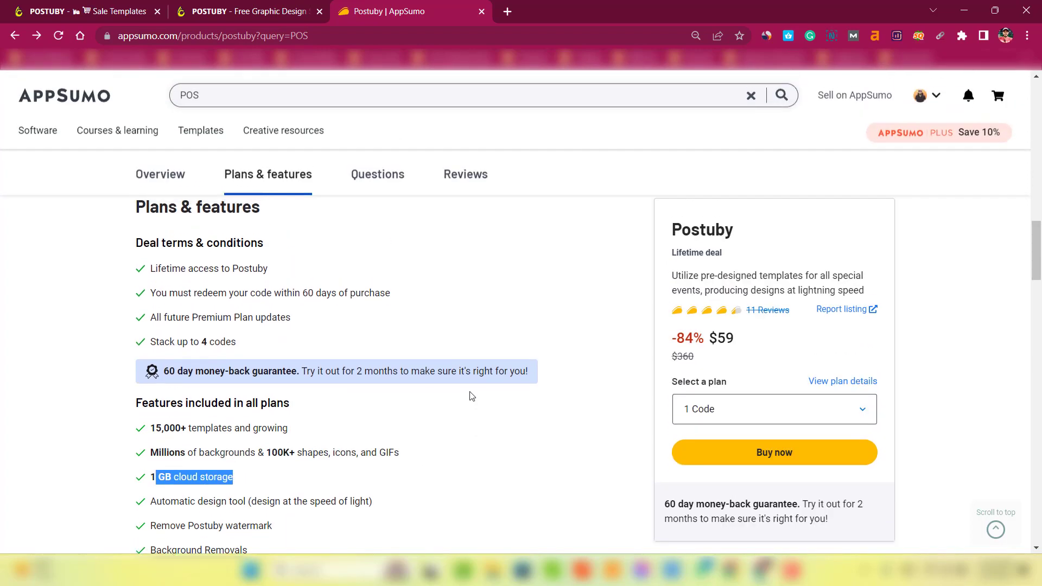
pyautogui.scroll(2, 470, 396)
pyautogui.scroll(2, 470, 396)
pyautogui.scroll(-4, 470, 397)
pyautogui.scroll(-4, 470, 392)
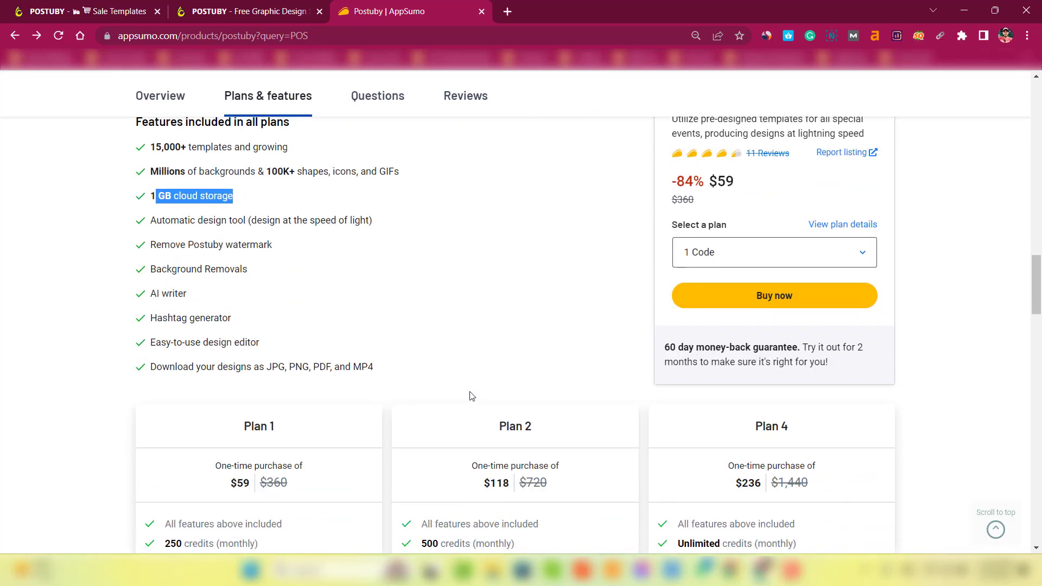
pyautogui.click(249, 5)
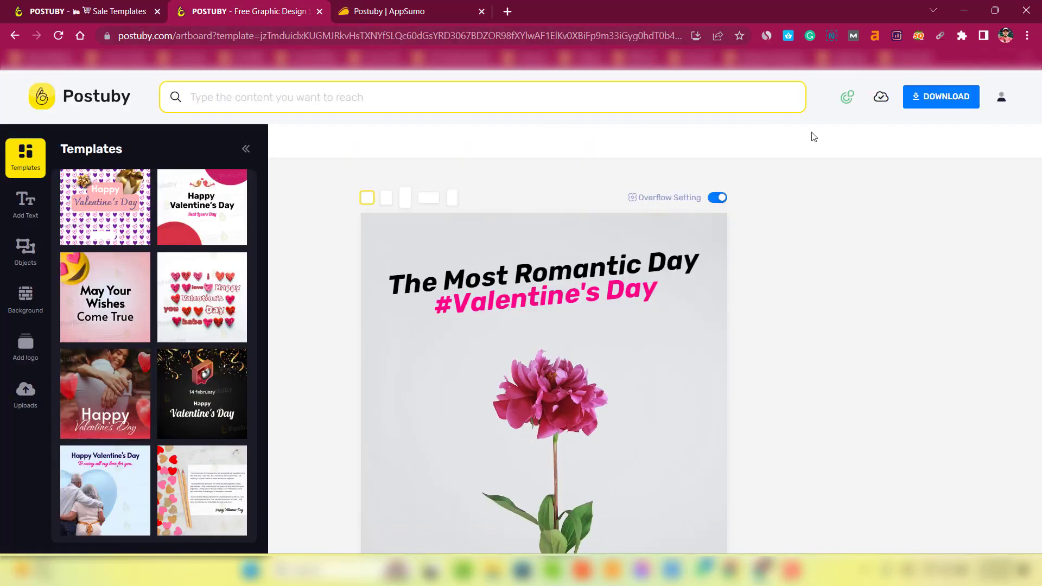